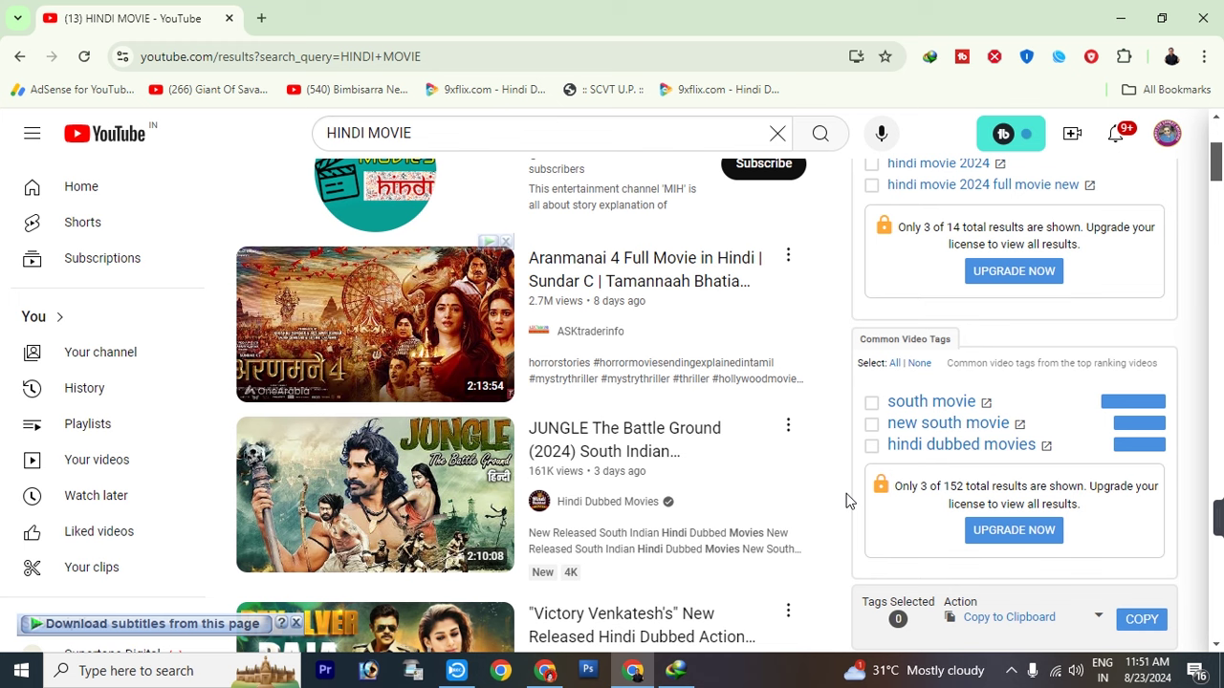
Filter the HINDI MOVIE search results to videos uploaded this week
{"action": "scroll", "coordinate": [846, 501], "scroll_direction": "up", "scroll_amount": 3}
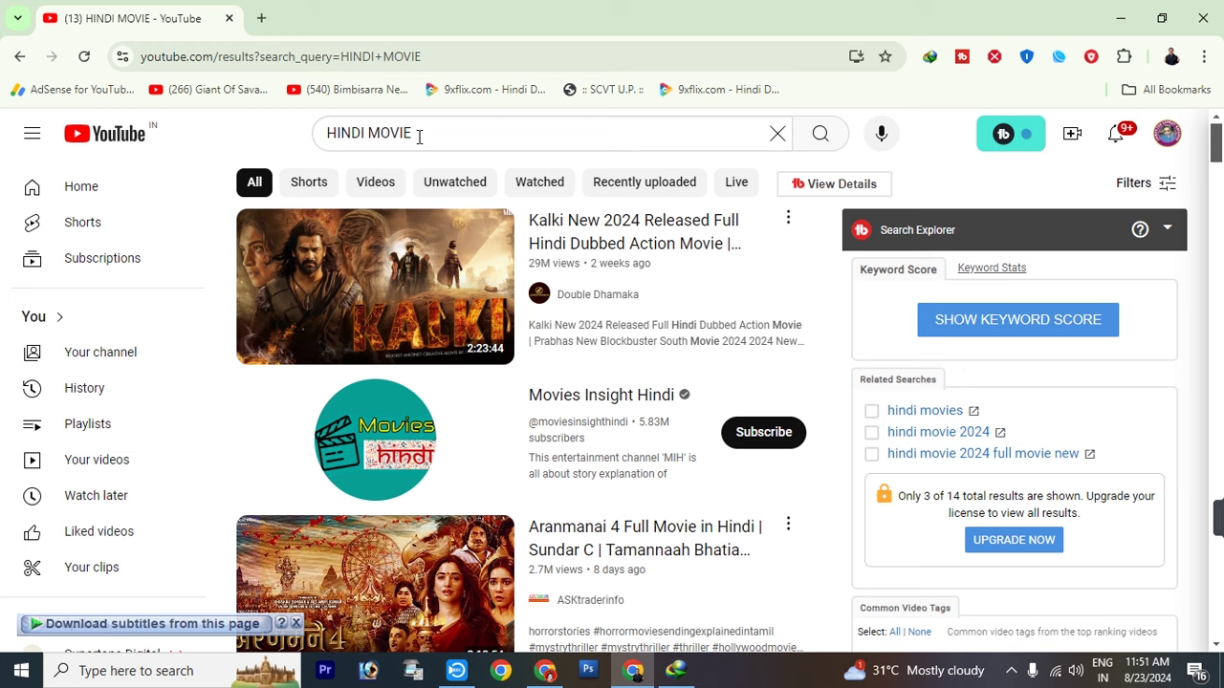
{"action": "scroll", "coordinate": [727, 372], "scroll_direction": "down", "scroll_amount": 3}
{"action": "scroll", "coordinate": [755, 411], "scroll_direction": "up", "scroll_amount": 2}
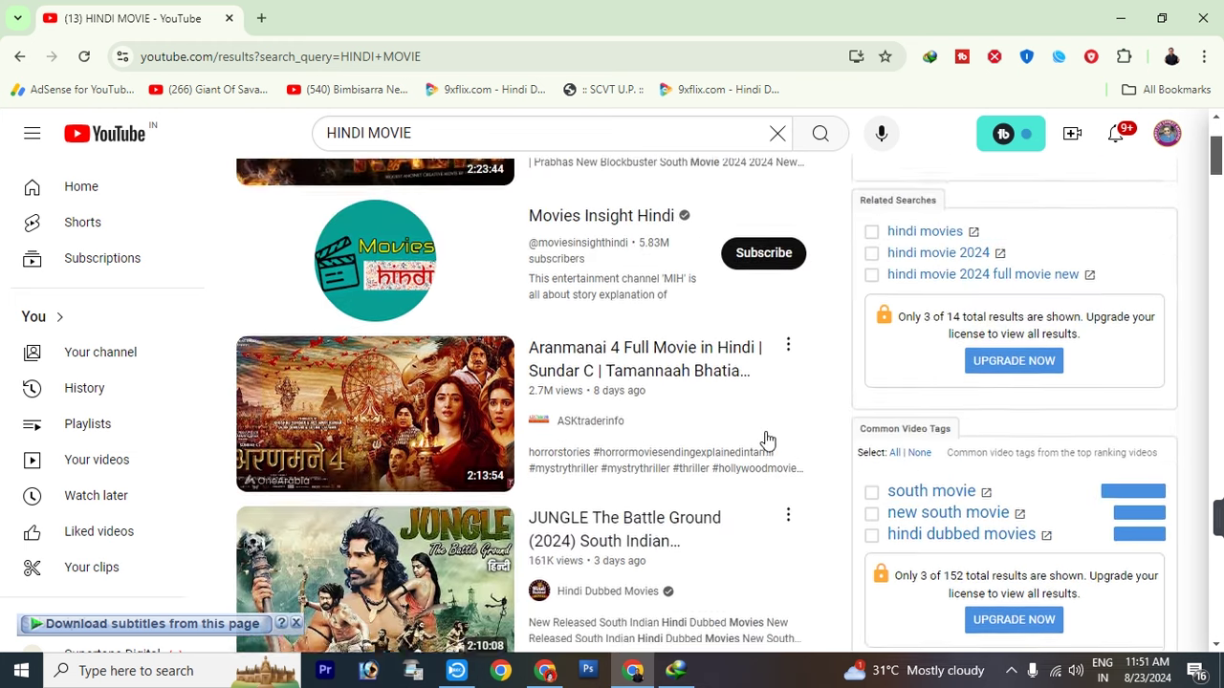
{"action": "scroll", "coordinate": [766, 440], "scroll_direction": "up", "scroll_amount": 3}
{"action": "left_click", "coordinate": [1170, 184]}
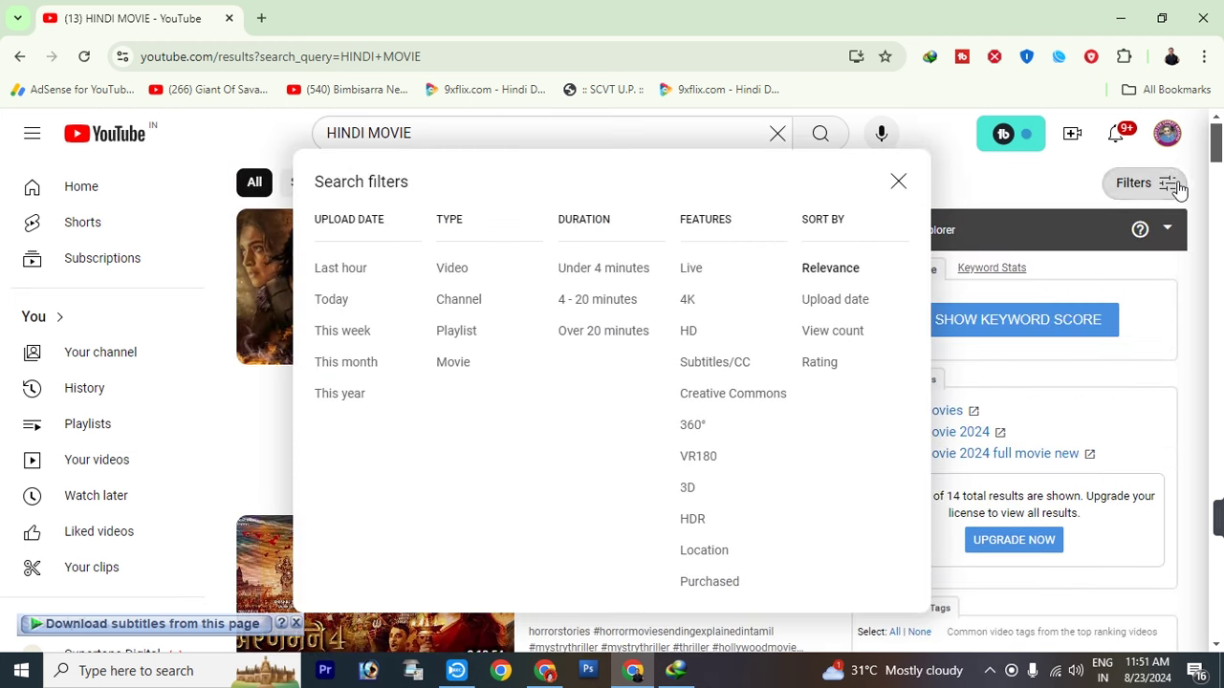
{"action": "left_click", "coordinate": [337, 332]}
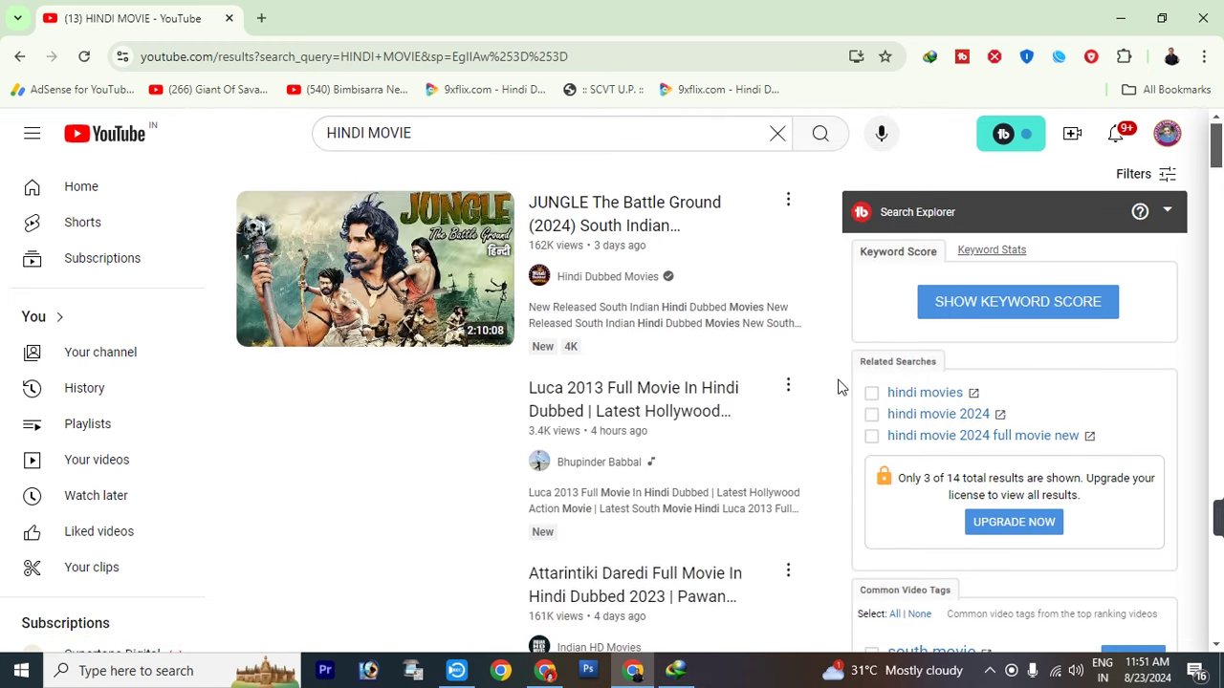
Open the "Naxal 2024 New Hindi Dubbed Action Movie" video from the filtered results and pause playback
{"action": "scroll", "coordinate": [838, 387], "scroll_direction": "down", "scroll_amount": 3}
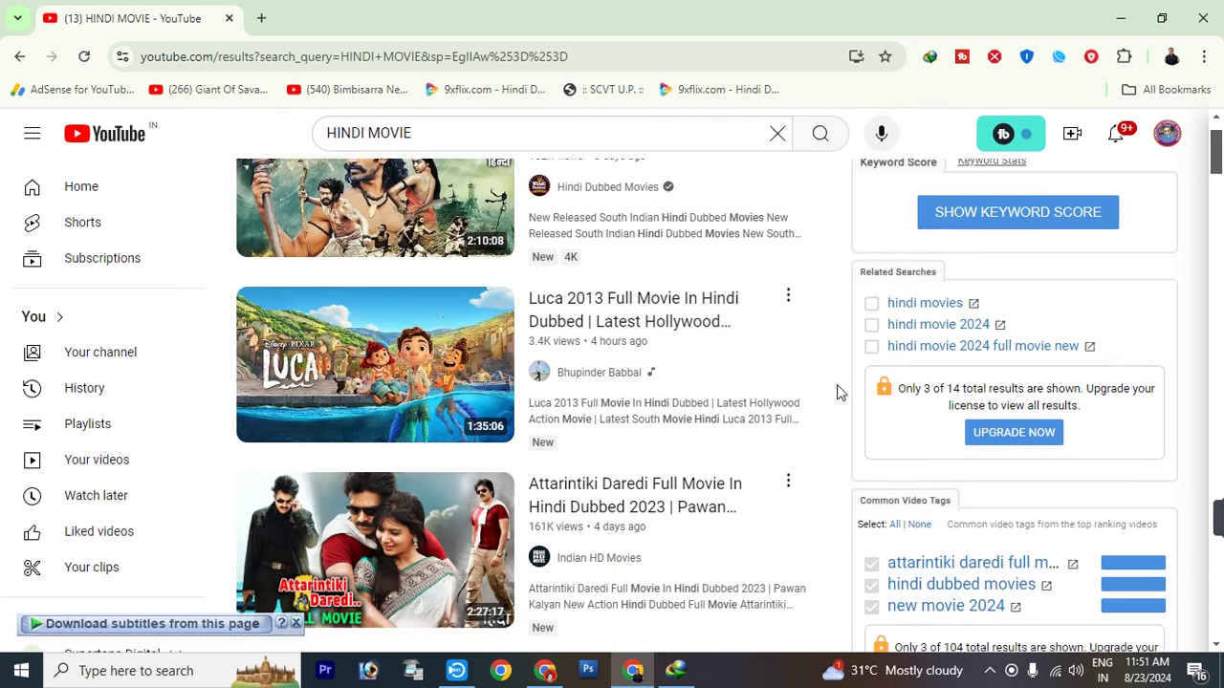
{"action": "scroll", "coordinate": [838, 394], "scroll_direction": "down", "scroll_amount": 5}
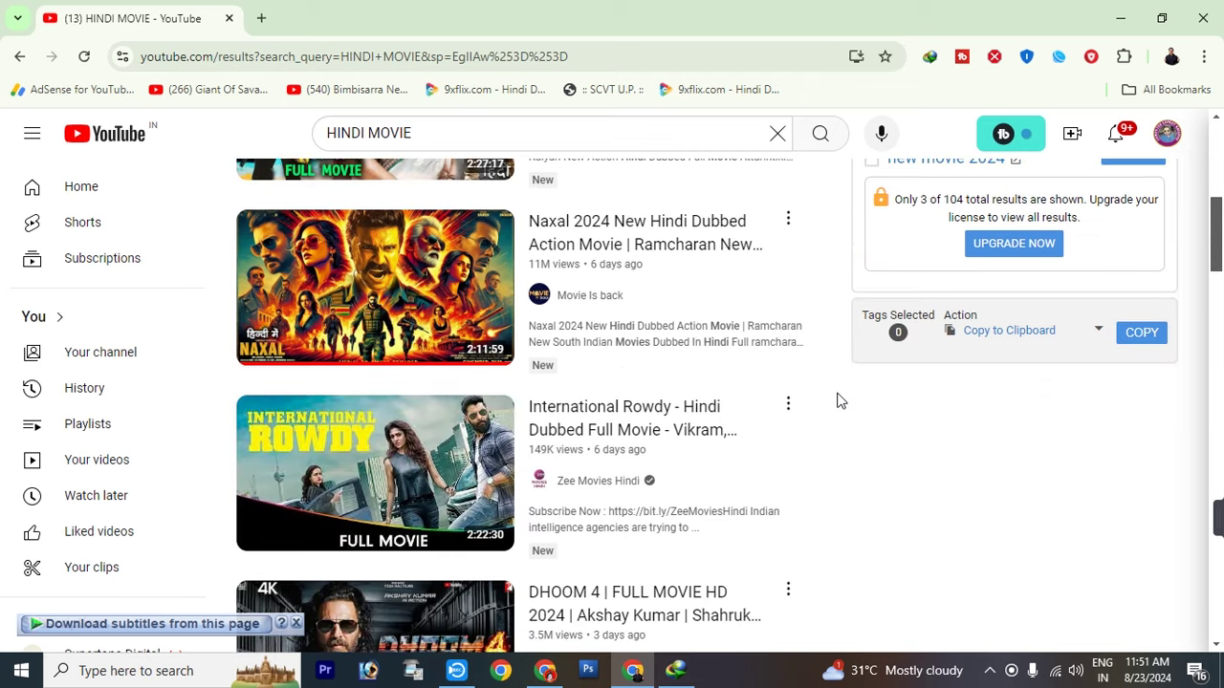
{"action": "scroll", "coordinate": [837, 401], "scroll_direction": "up", "scroll_amount": 3}
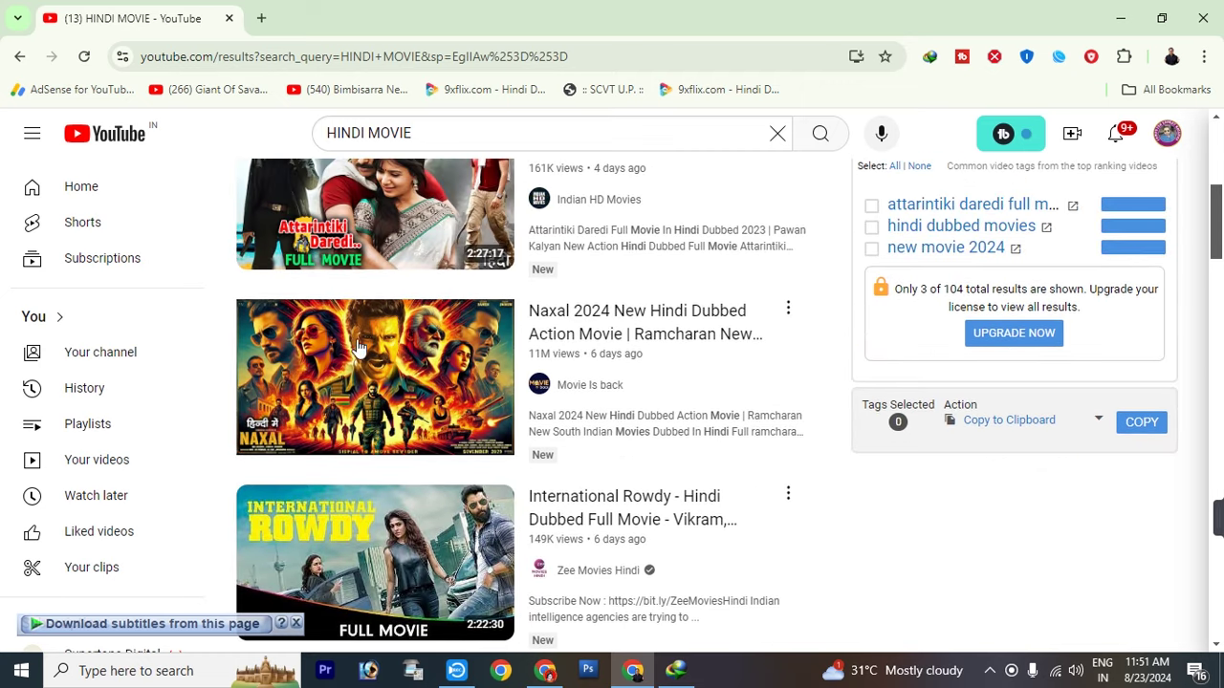
{"action": "mouse_move", "coordinate": [634, 322]}
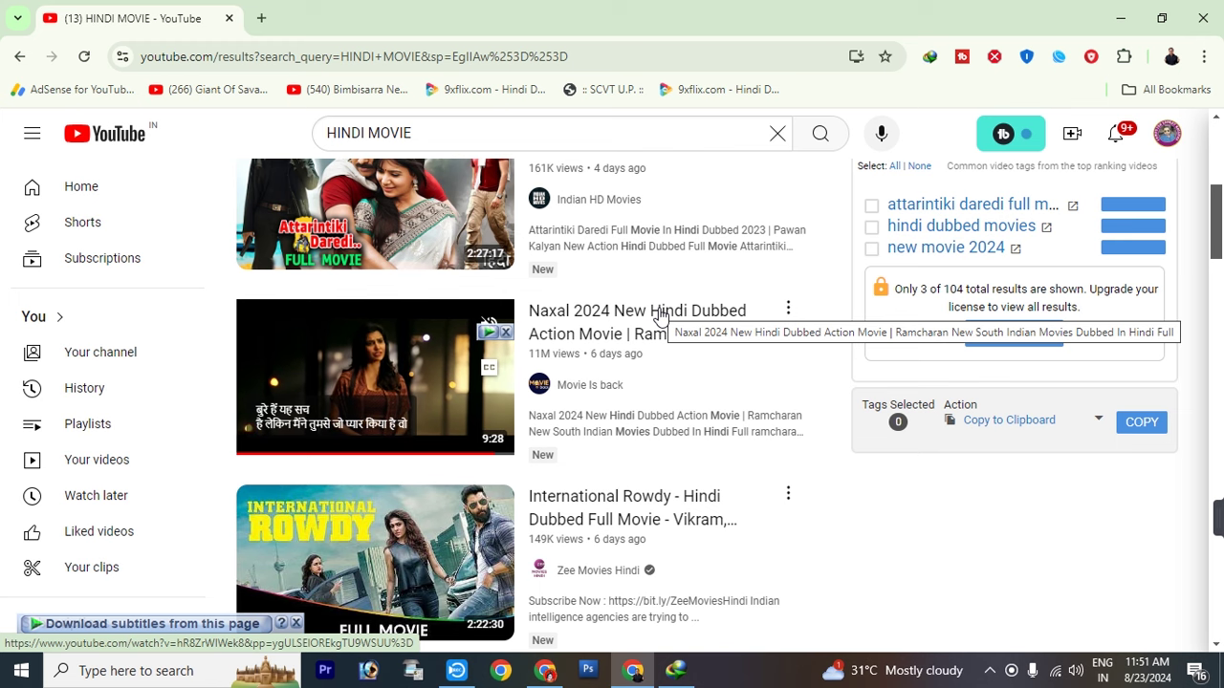
{"action": "left_click", "coordinate": [658, 315]}
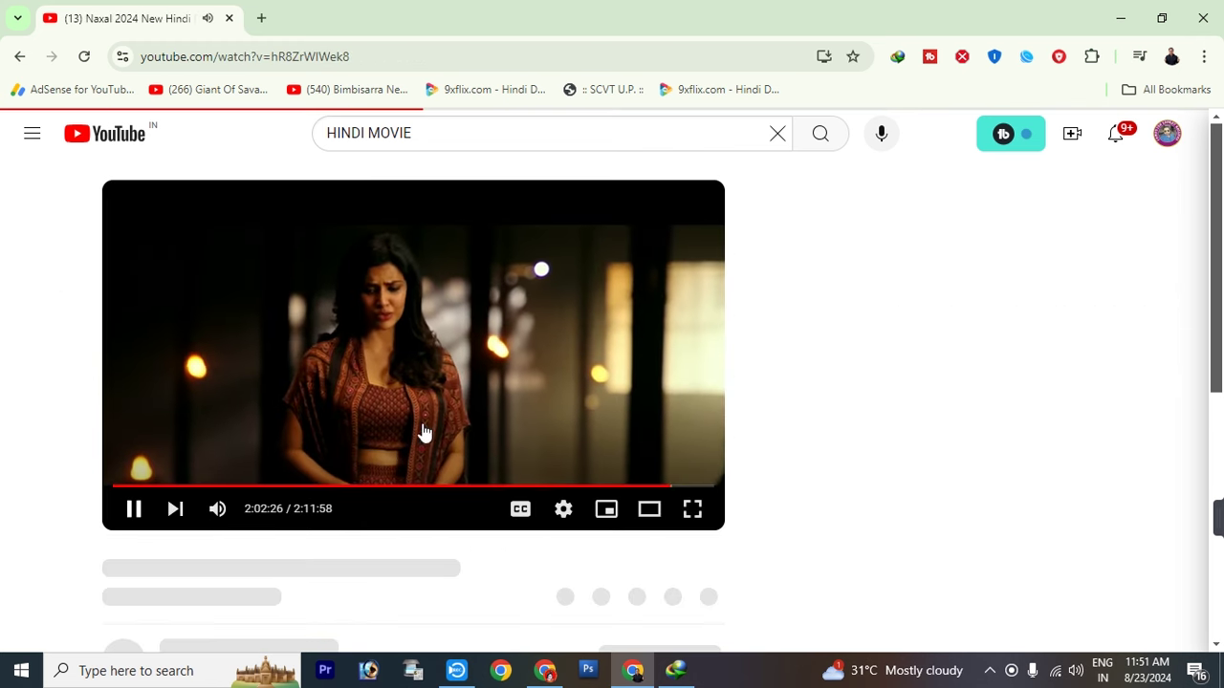
{"action": "left_click", "coordinate": [135, 509]}
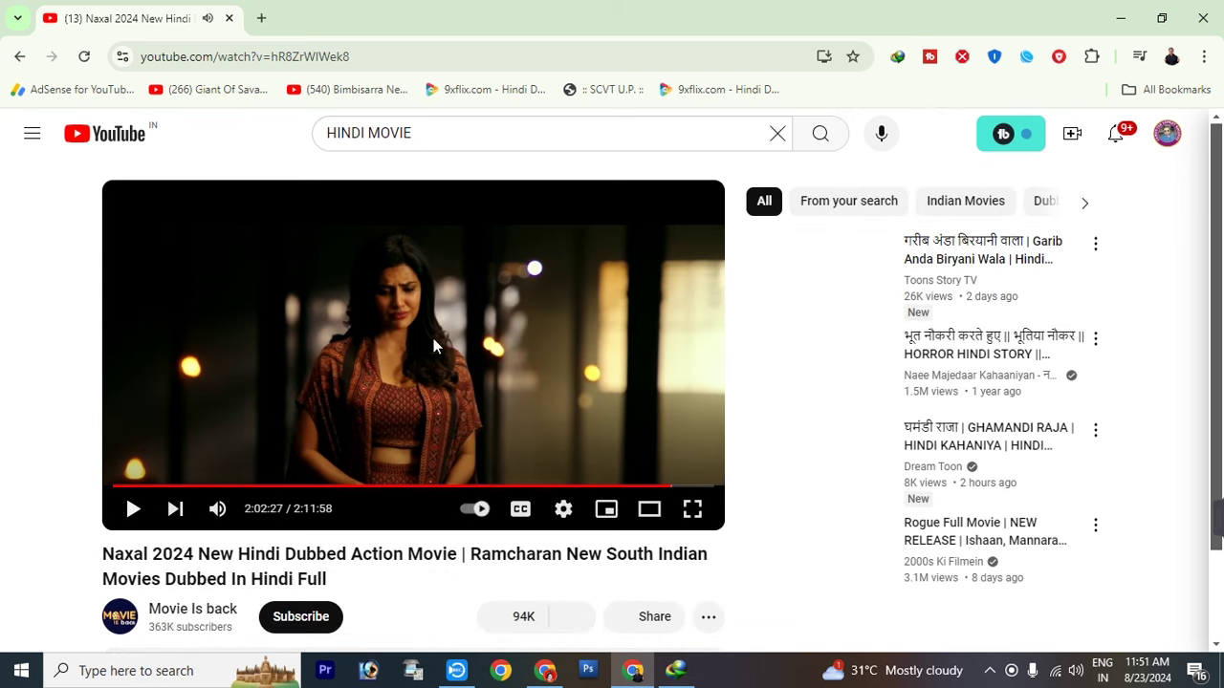
Copy the Naxal 2024 video's URL and load it in the SSYouTube online downloader in a new tab
{"action": "left_click", "coordinate": [296, 58]}
{"action": "right_click", "coordinate": [297, 60]}
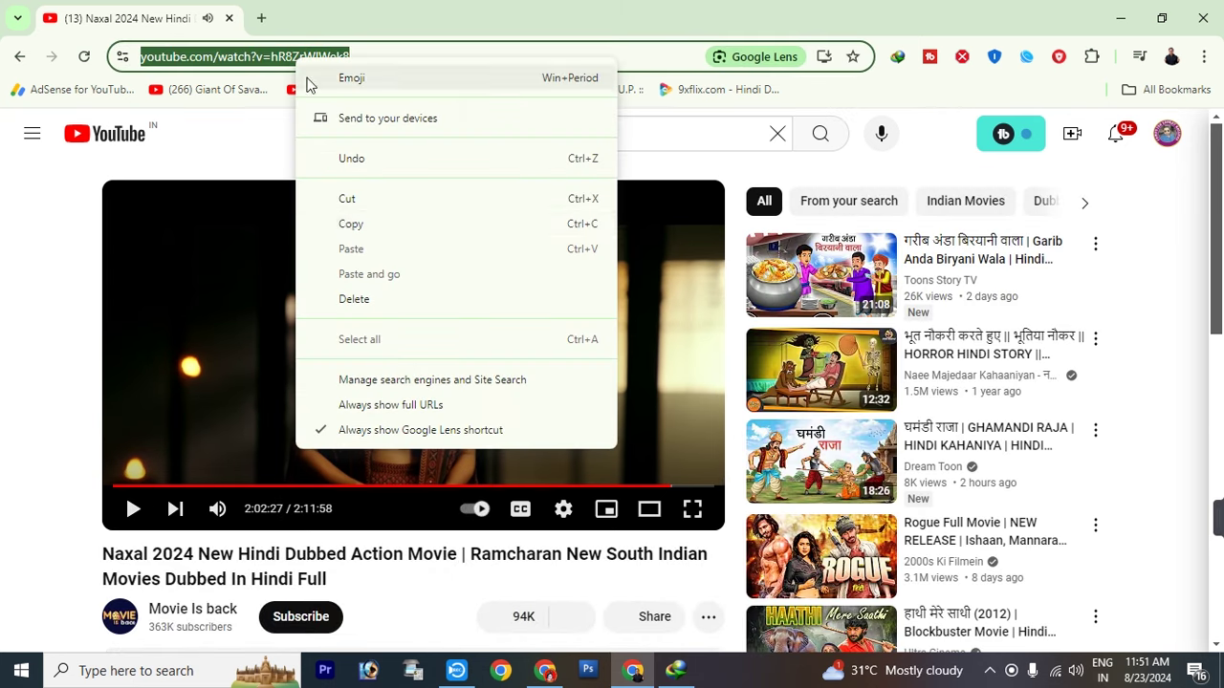
{"action": "left_click", "coordinate": [349, 225]}
{"action": "left_click", "coordinate": [266, 23]}
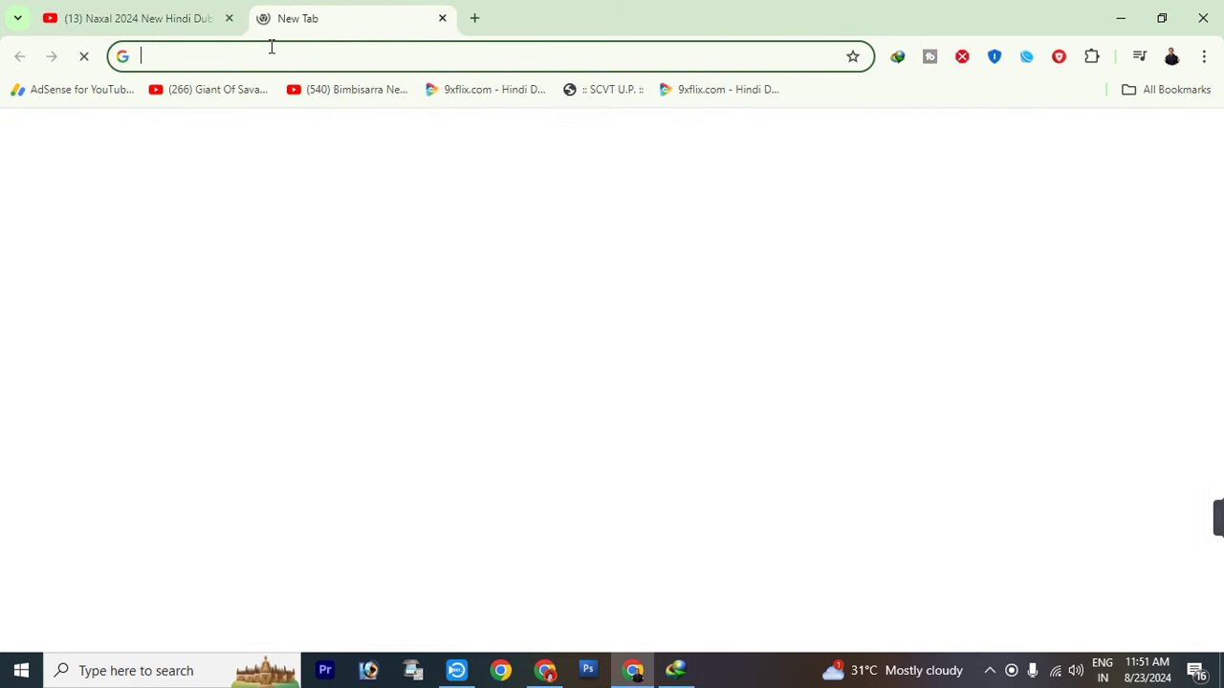
{"action": "left_click", "coordinate": [271, 55]}
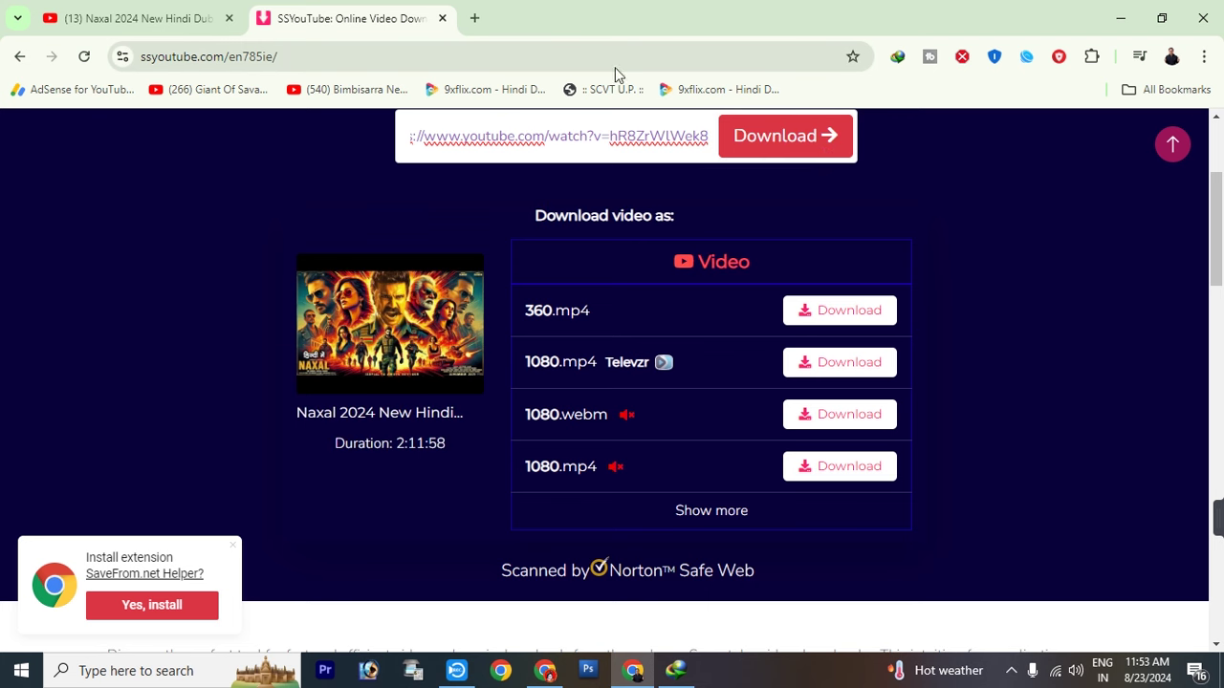
Switch to the Chrome profile that manages the Tiktok Funny Video channel and open its content page in YouTube Studio
{"action": "left_click", "coordinate": [123, 14]}
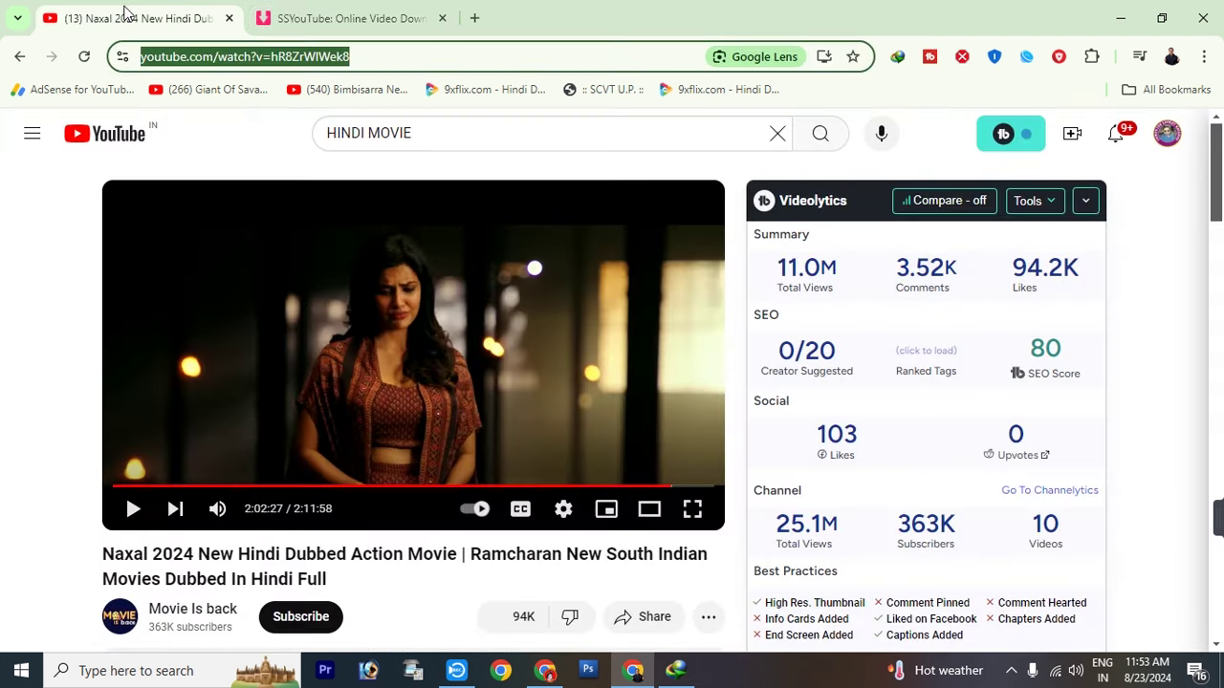
{"action": "left_click", "coordinate": [474, 17]}
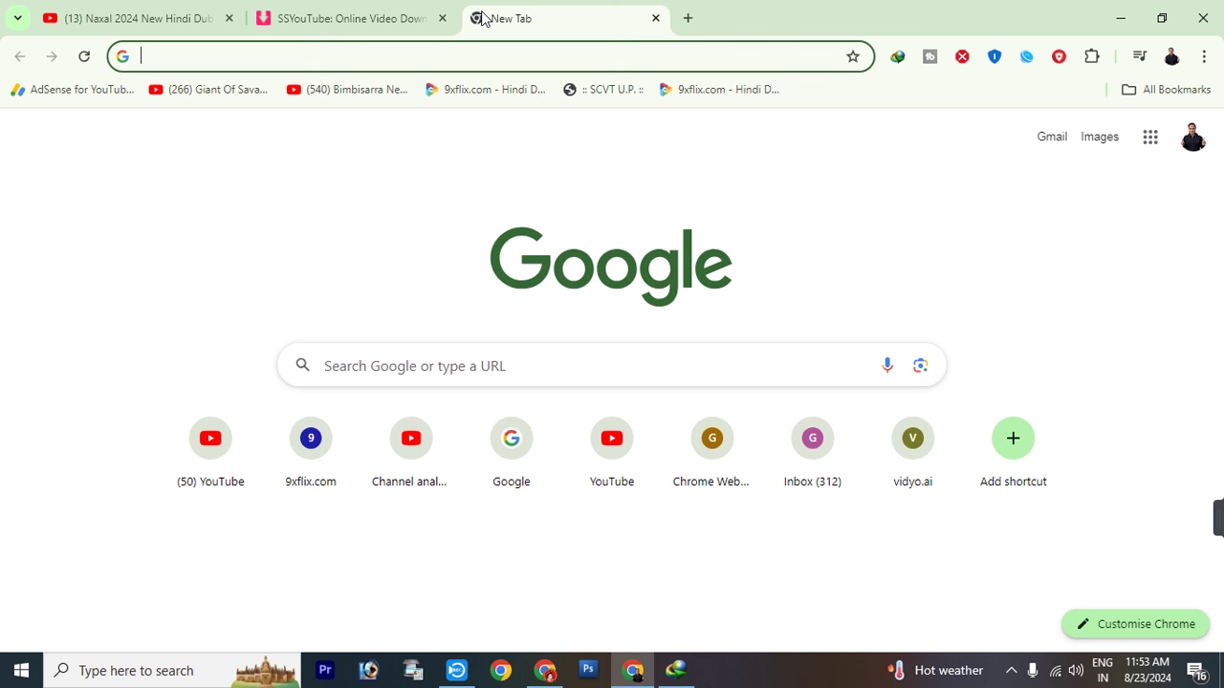
{"action": "left_click", "coordinate": [1171, 56]}
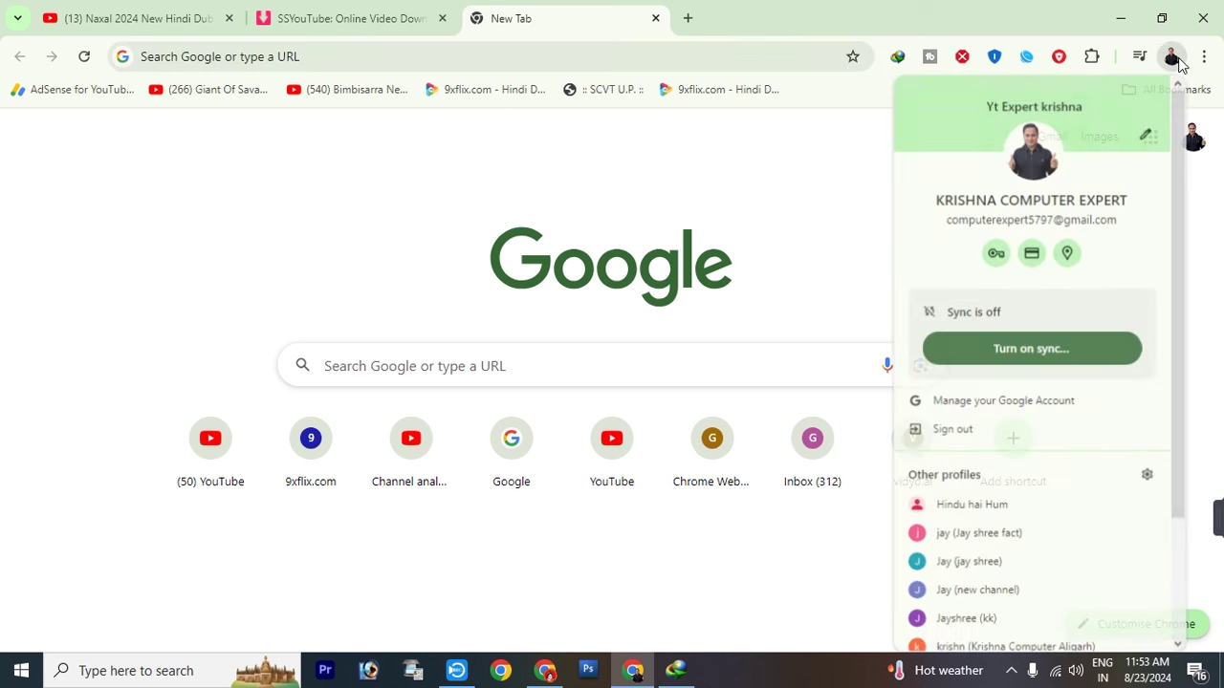
{"action": "left_click", "coordinate": [962, 538]}
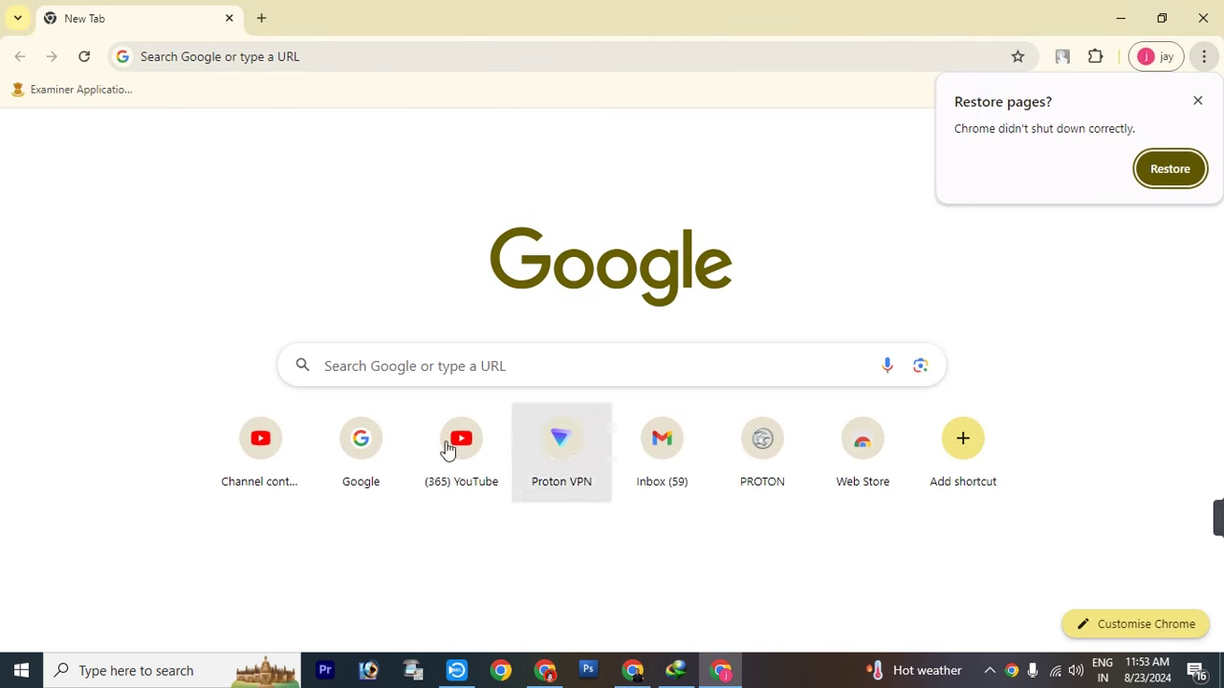
{"action": "left_click", "coordinate": [260, 449]}
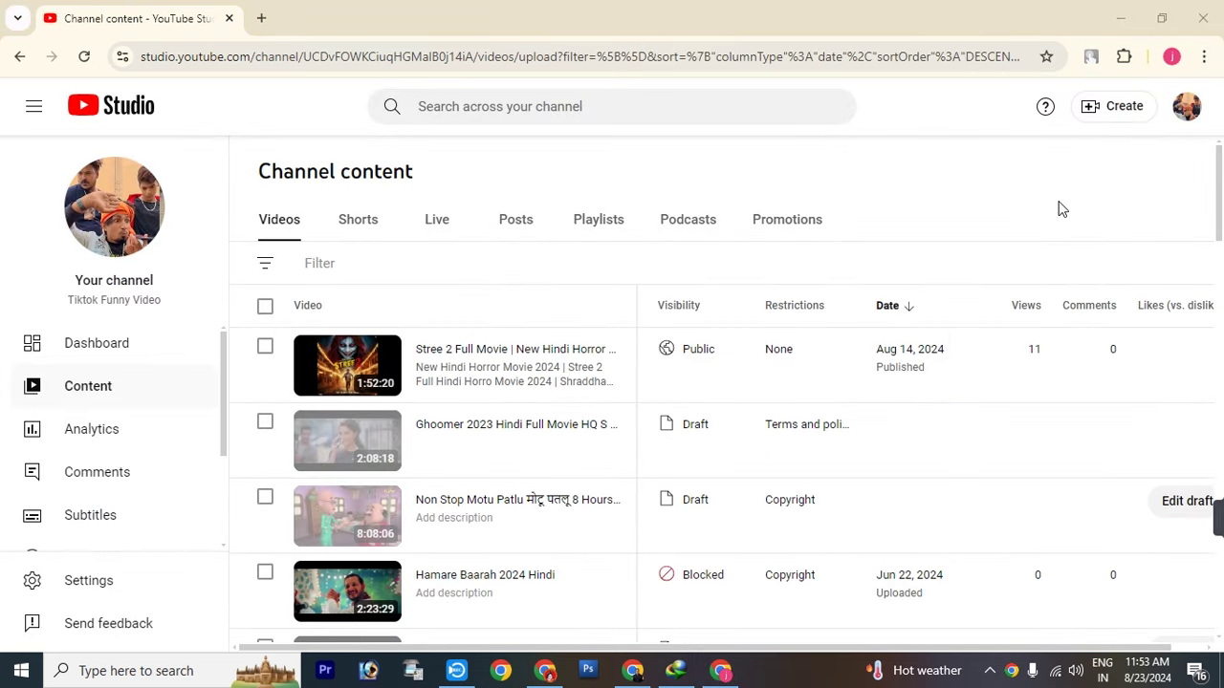
Review the channel dashboard and examine the visibility and restrictions of the uploaded movies in the channel's video list
{"action": "left_click", "coordinate": [89, 352]}
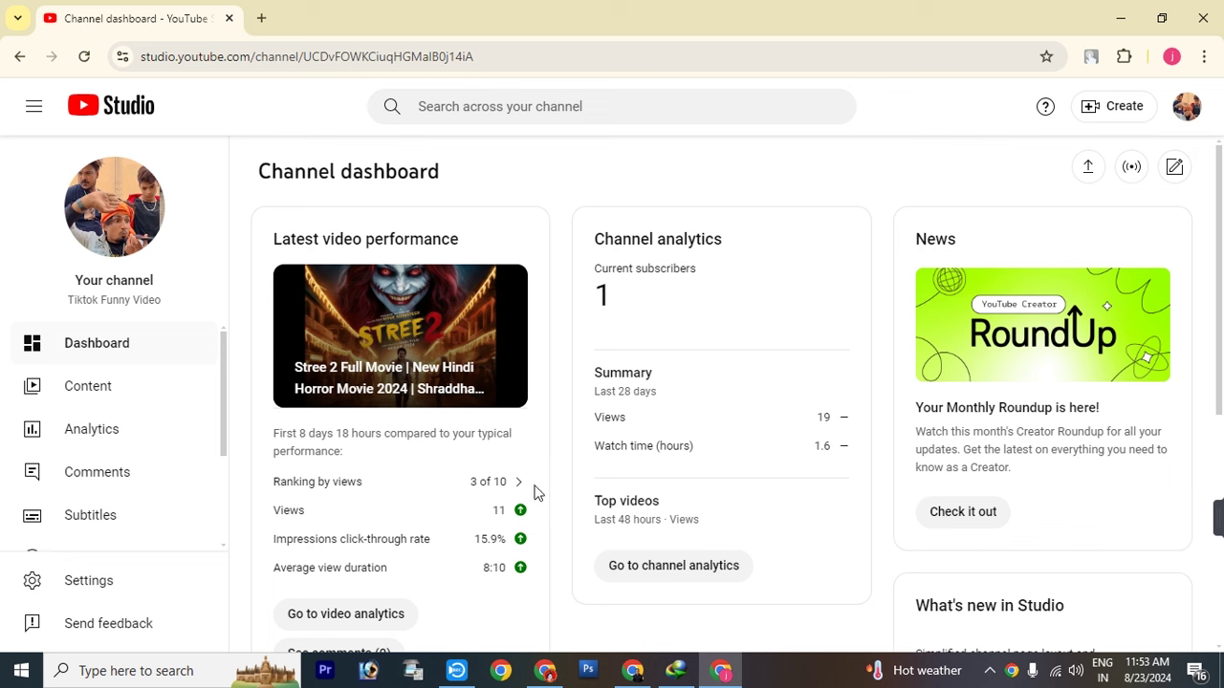
{"action": "left_click", "coordinate": [84, 392]}
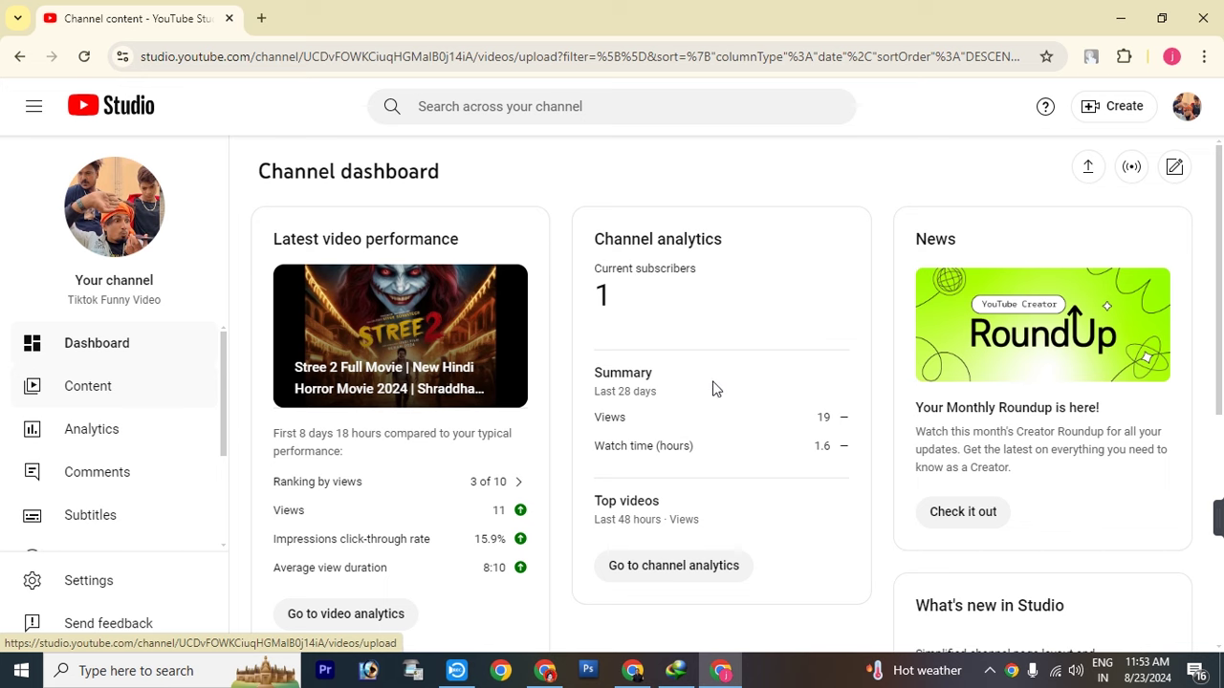
{"action": "scroll", "coordinate": [712, 392], "scroll_direction": "down", "scroll_amount": 5}
{"action": "scroll", "coordinate": [710, 439], "scroll_direction": "down", "scroll_amount": 12}
{"action": "scroll", "coordinate": [708, 445], "scroll_direction": "down", "scroll_amount": 10}
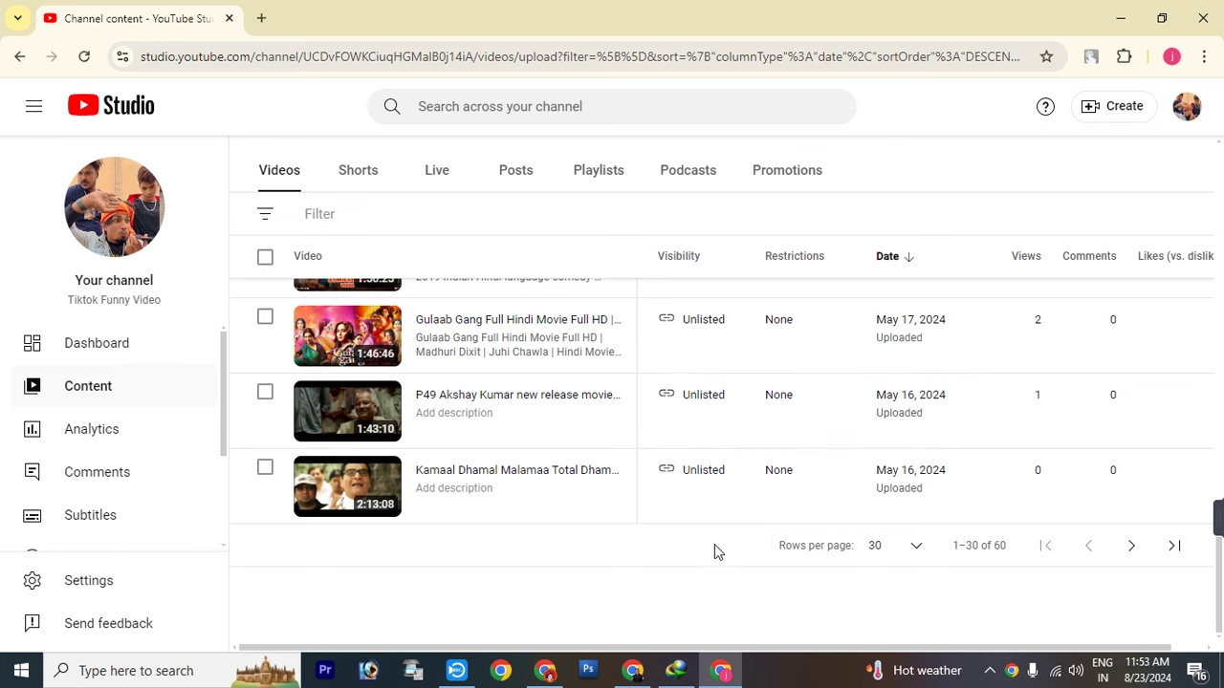
{"action": "scroll", "coordinate": [714, 544], "scroll_direction": "up", "scroll_amount": 5}
{"action": "scroll", "coordinate": [737, 540], "scroll_direction": "up", "scroll_amount": 6}
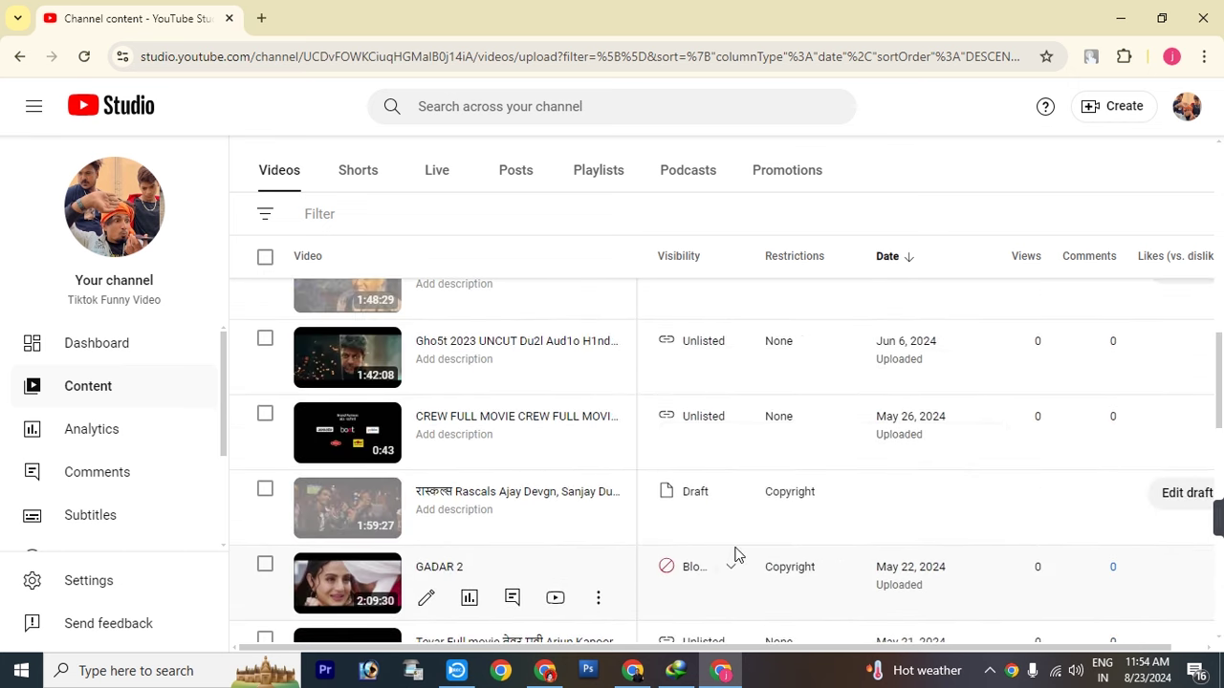
{"action": "scroll", "coordinate": [736, 552], "scroll_direction": "up", "scroll_amount": 3}
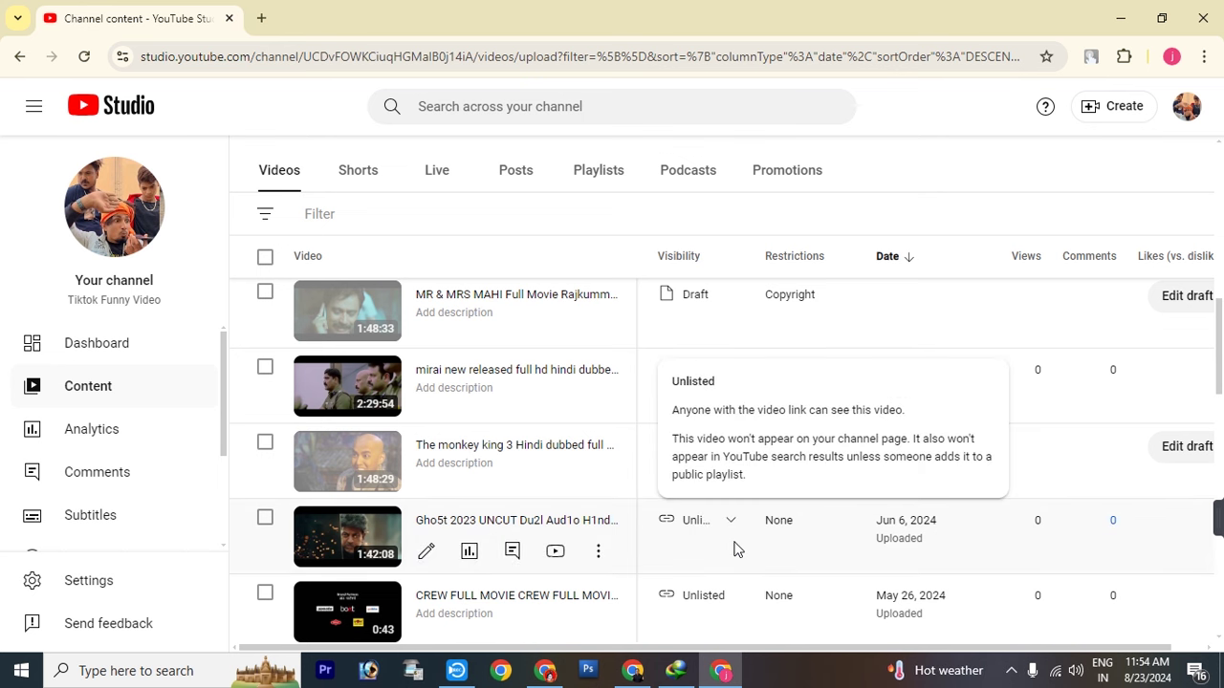
{"action": "scroll", "coordinate": [736, 550], "scroll_direction": "up", "scroll_amount": 8}
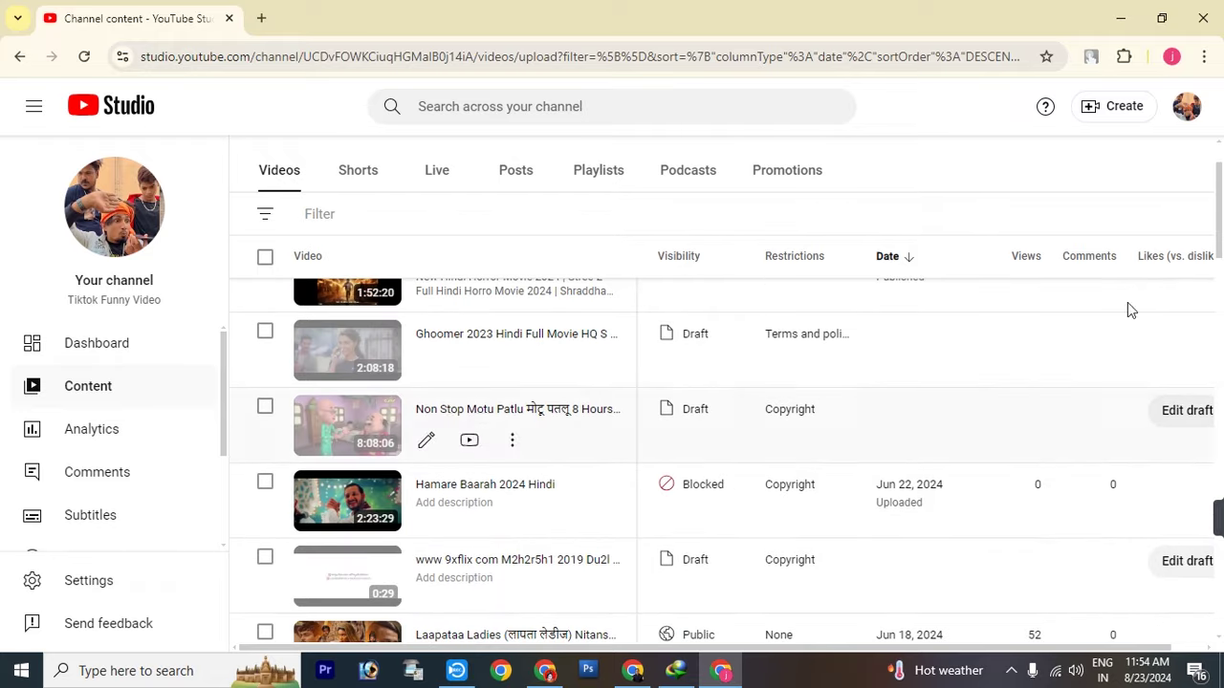
{"action": "left_click", "coordinate": [1126, 112]}
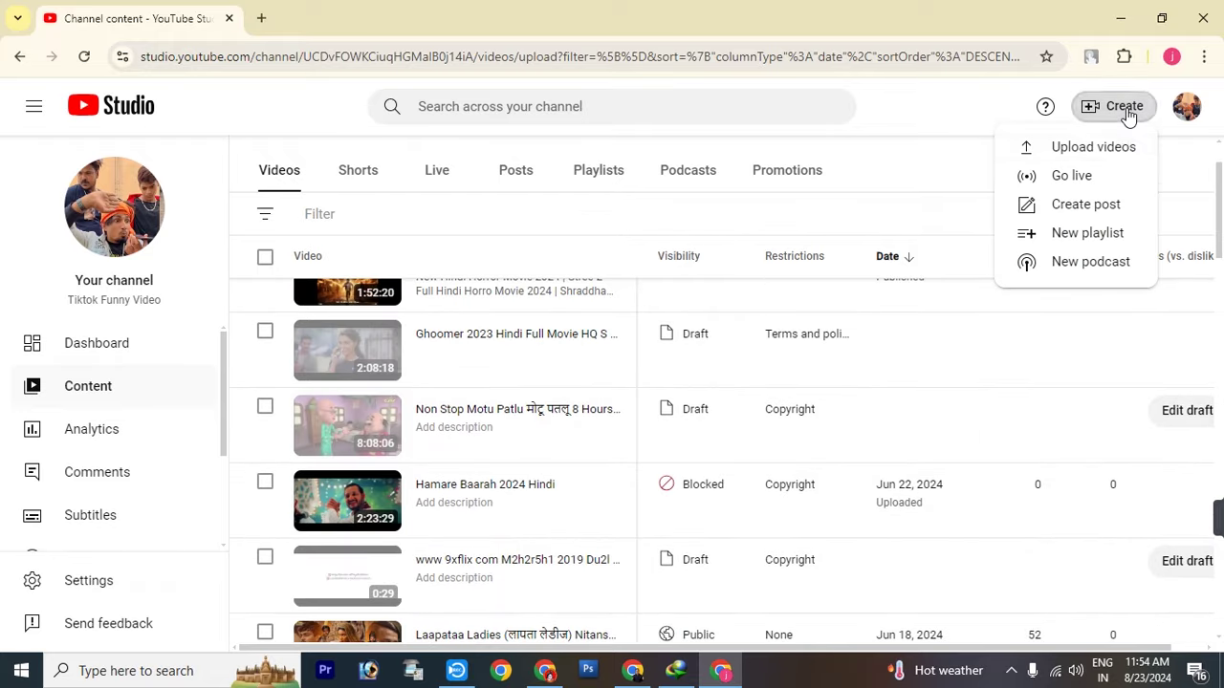
{"action": "left_click", "coordinate": [1093, 147]}
{"action": "left_click", "coordinate": [612, 468]}
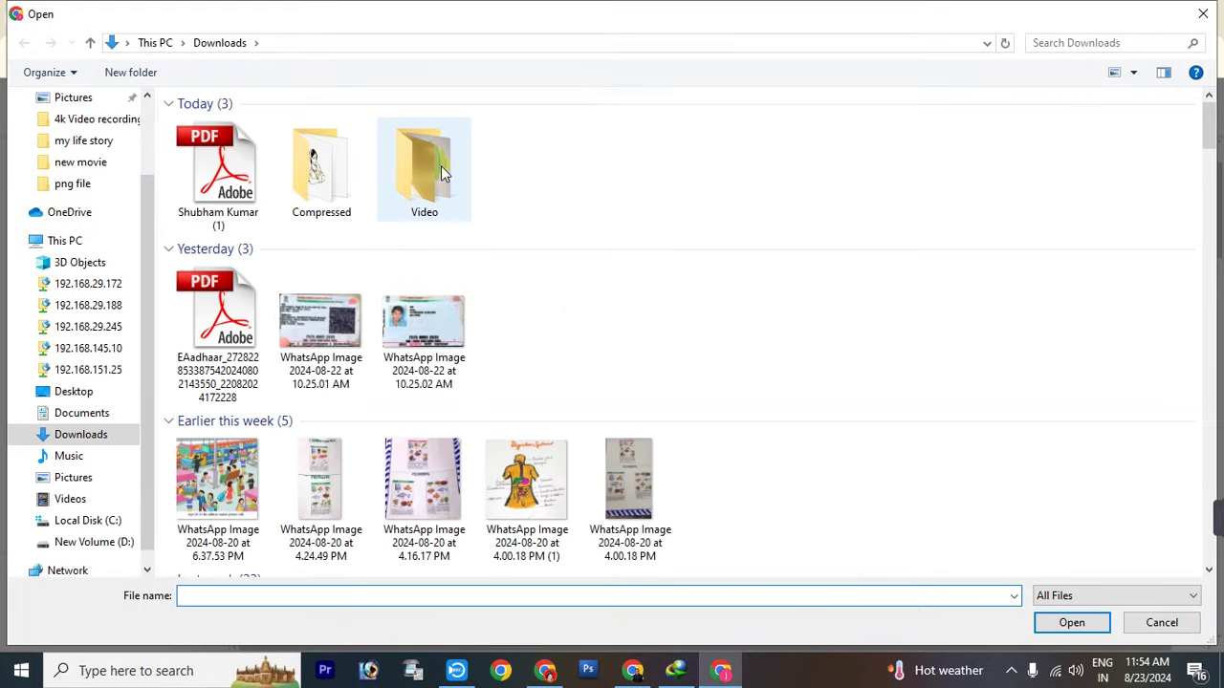
{"action": "double_click", "coordinate": [433, 164]}
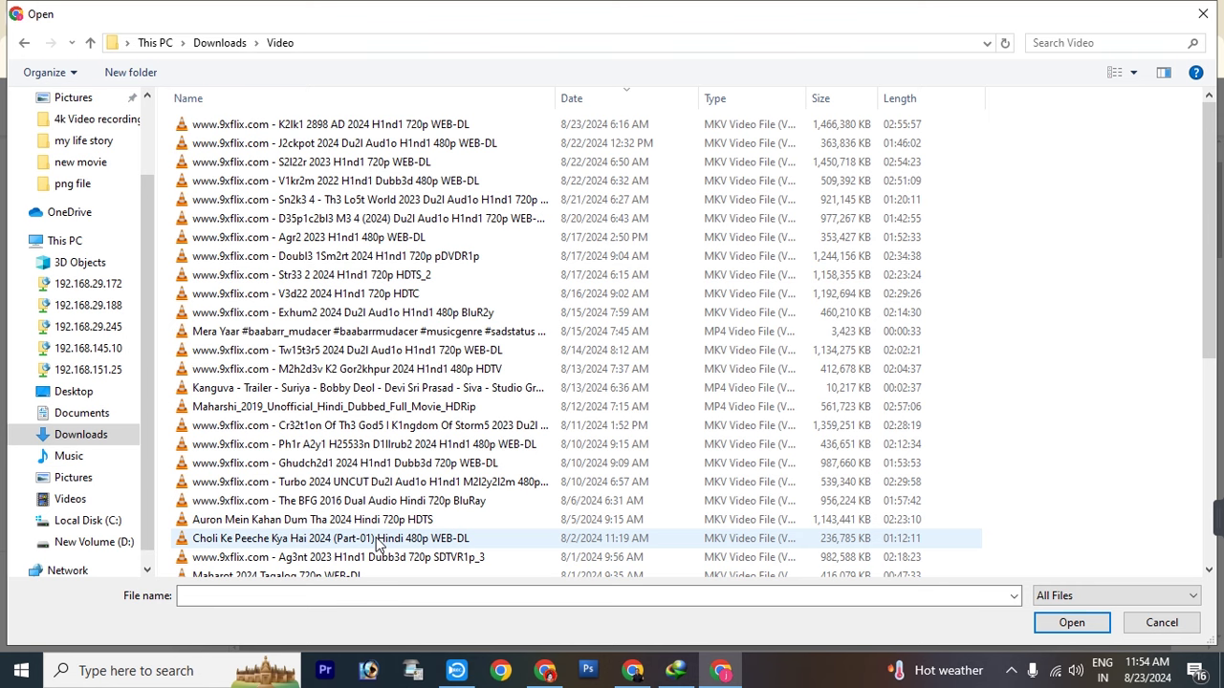
{"action": "left_click", "coordinate": [1164, 624]}
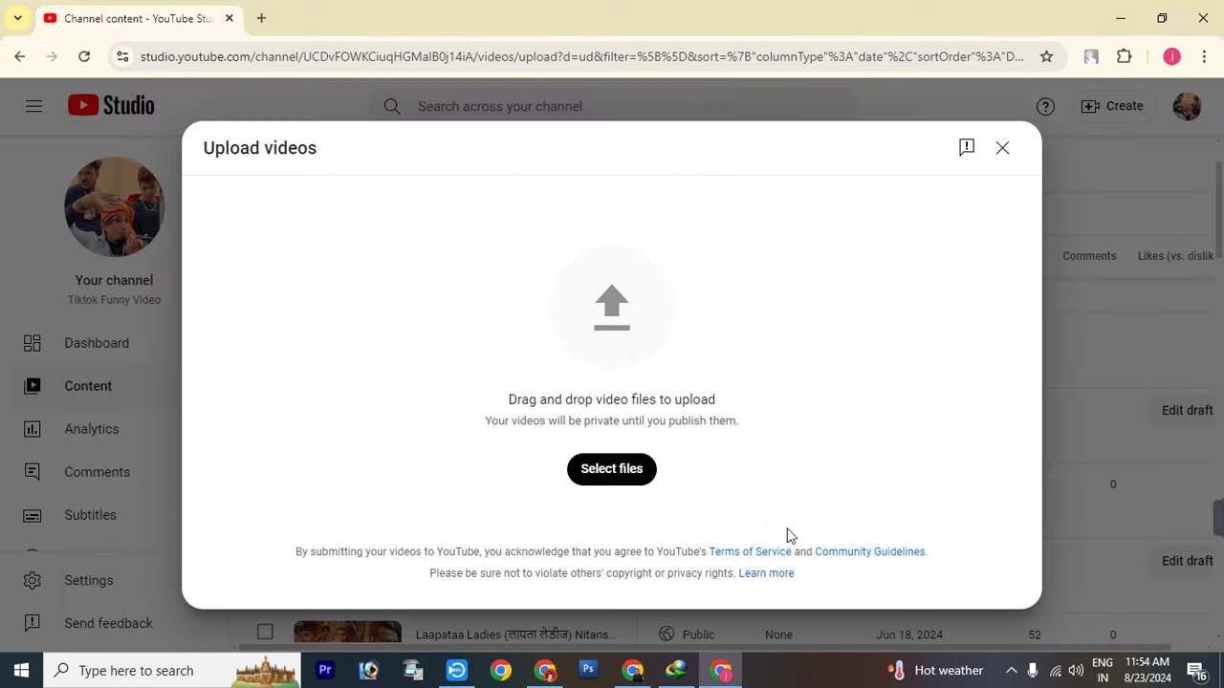
{"action": "left_click", "coordinate": [1002, 147]}
Check the Stree 2 video's visibility and the Ghoomer 2023 draft's policy restriction, and view that draft's upload details
{"action": "scroll", "coordinate": [944, 402], "scroll_direction": "up", "scroll_amount": 2}
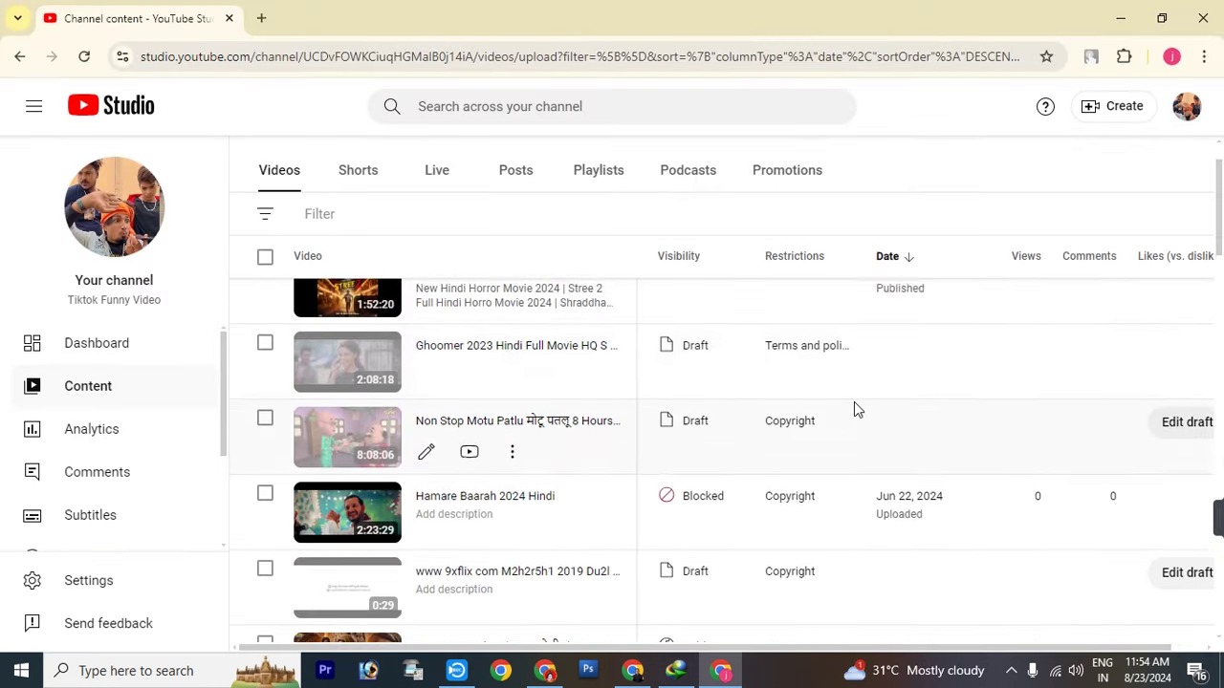
{"action": "mouse_move", "coordinate": [853, 409]}
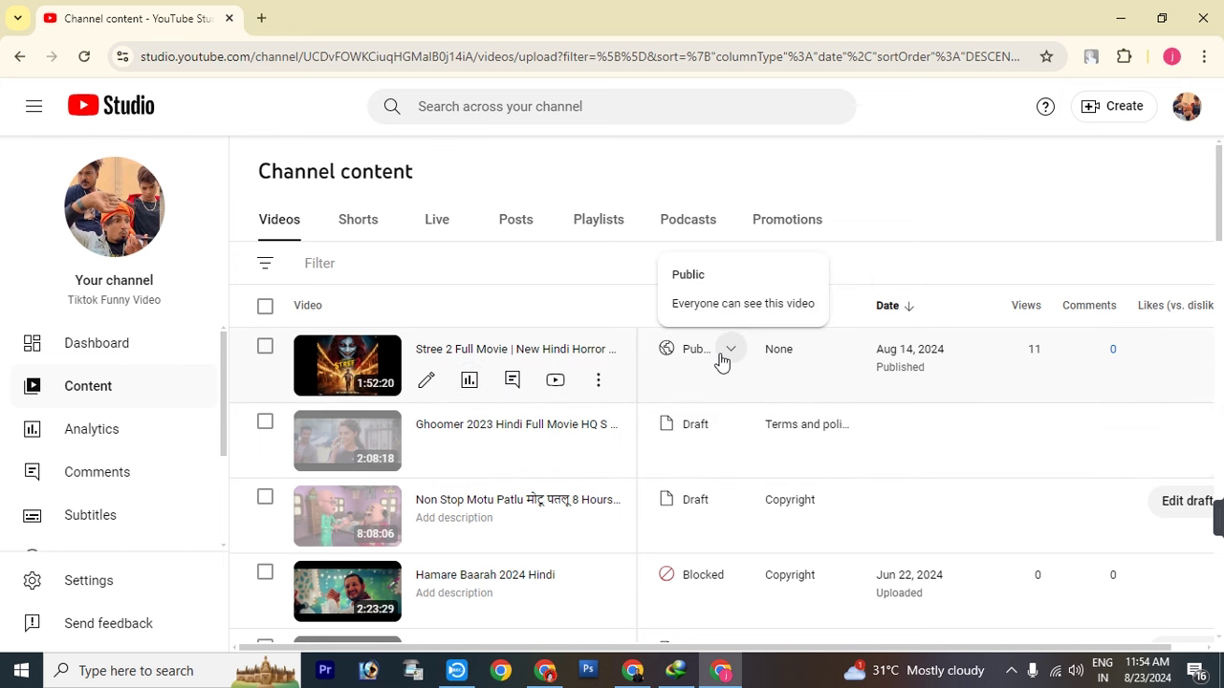
{"action": "mouse_move", "coordinate": [800, 431]}
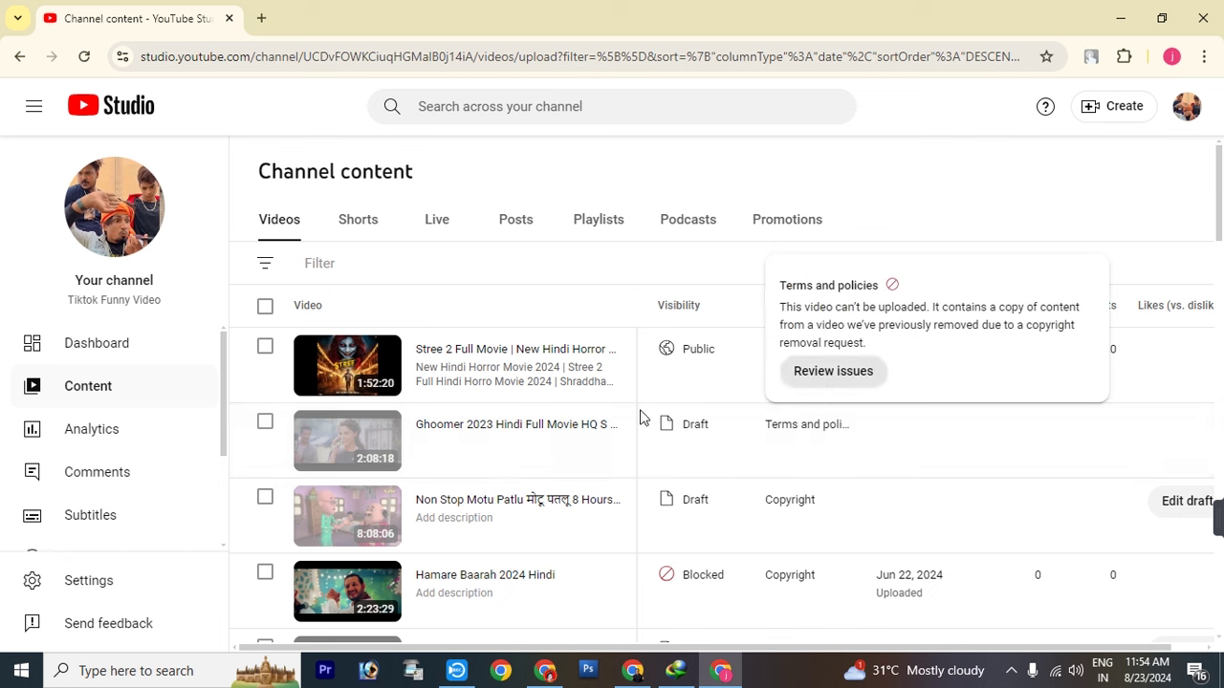
{"action": "left_click", "coordinate": [430, 430]}
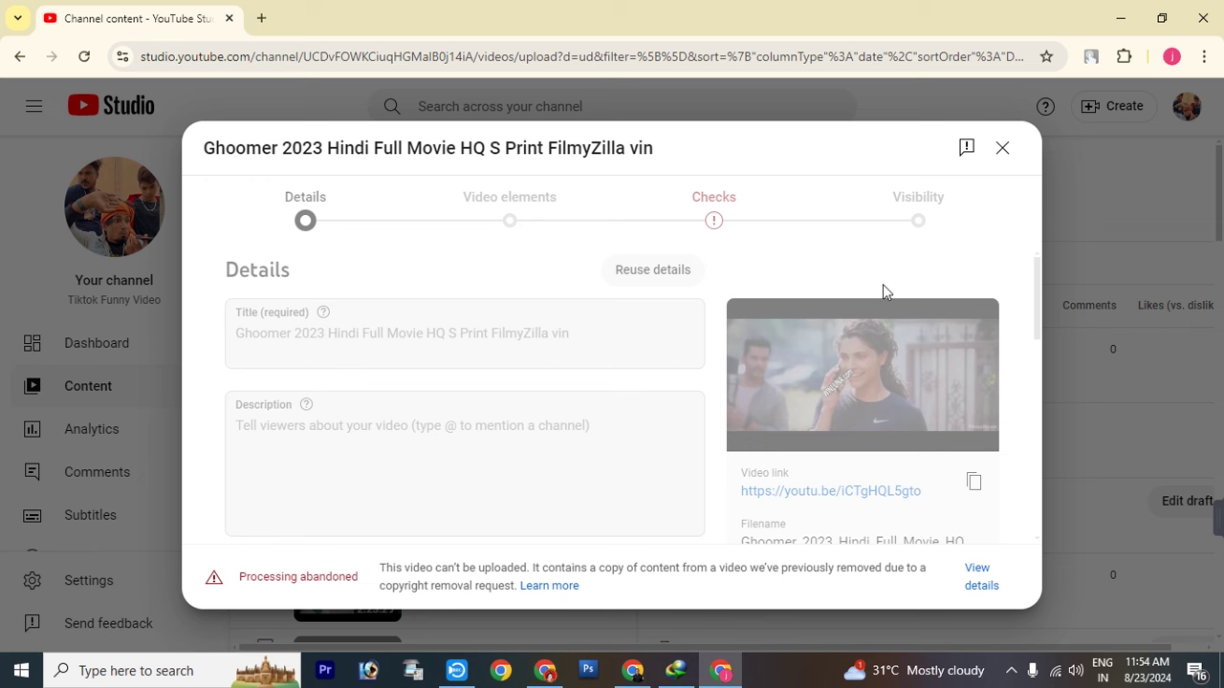
{"action": "left_click", "coordinate": [1002, 156]}
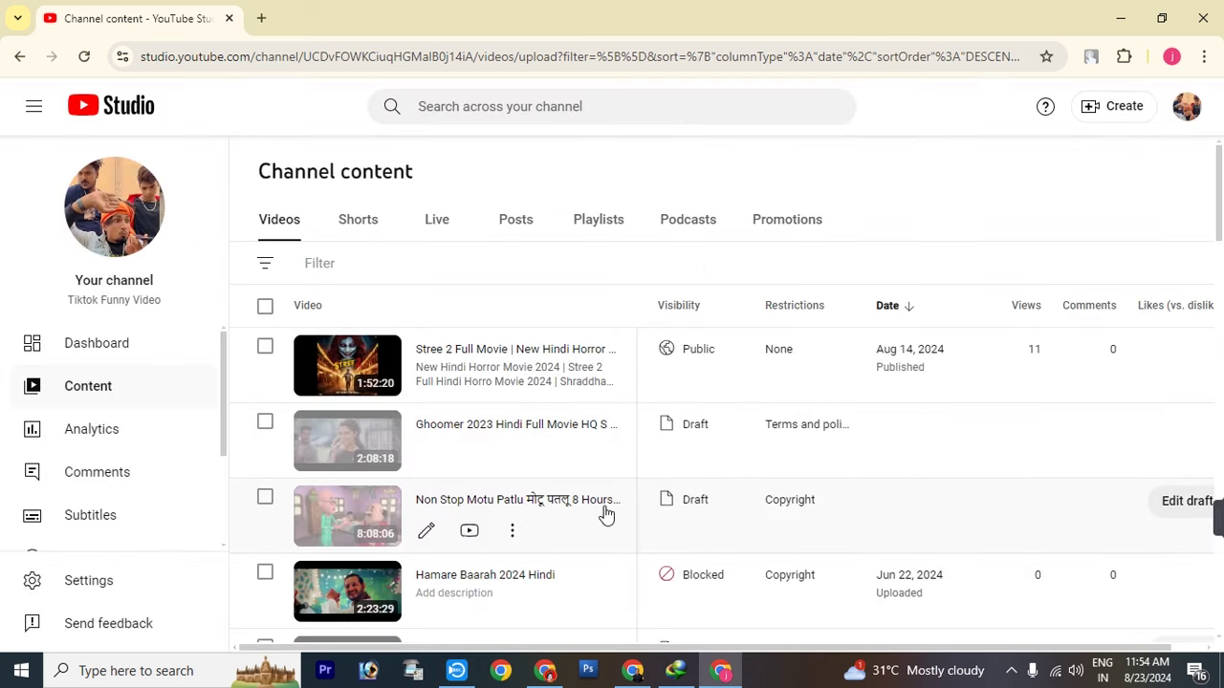
Open the copyright details of the Non Stop Motu Patlu draft from its restriction notice
{"action": "mouse_move", "coordinate": [784, 507]}
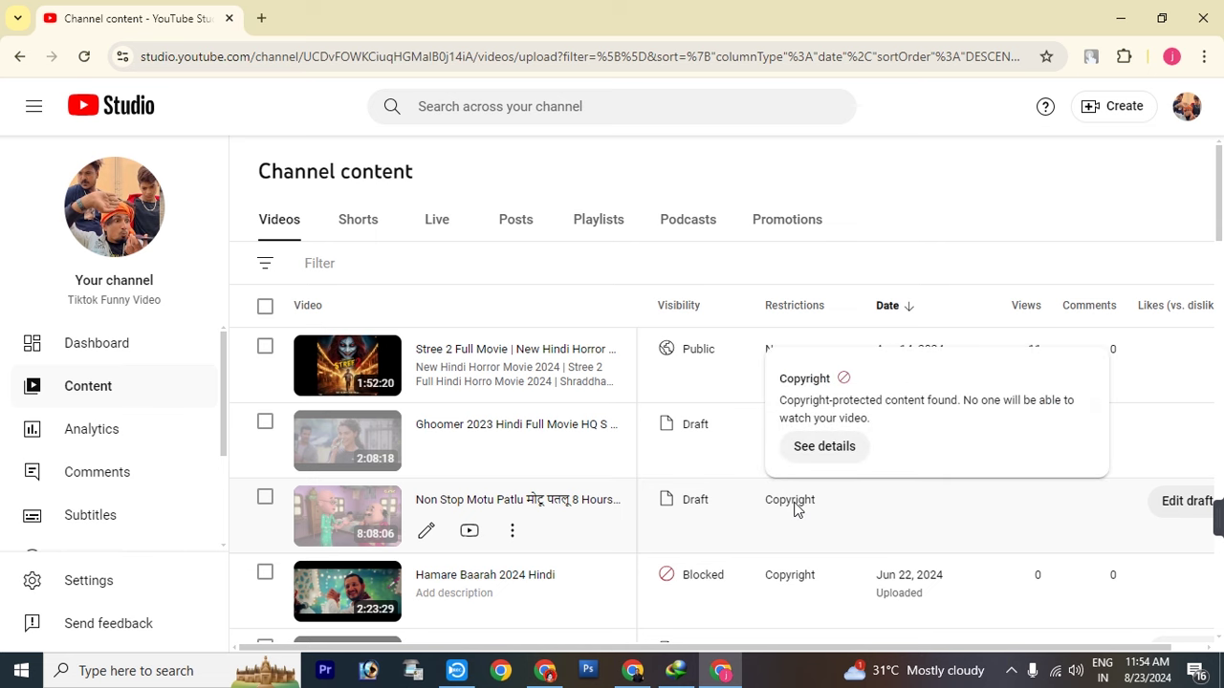
{"action": "left_click", "coordinate": [821, 447]}
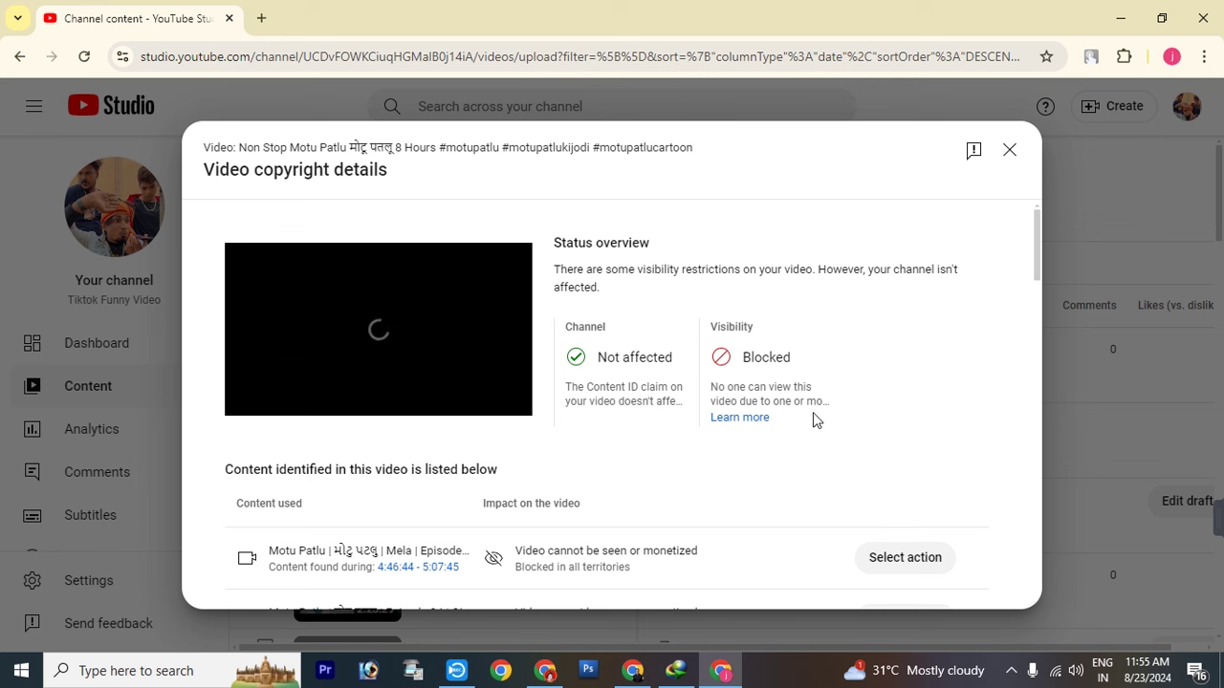
Examine the visibility status and claimed segments in the Non Stop Motu Patlu copyright details, check a blocked claim's copyright owner, and close the details
{"action": "left_click_drag", "start_coordinate": [744, 357], "coordinate": [791, 357]}
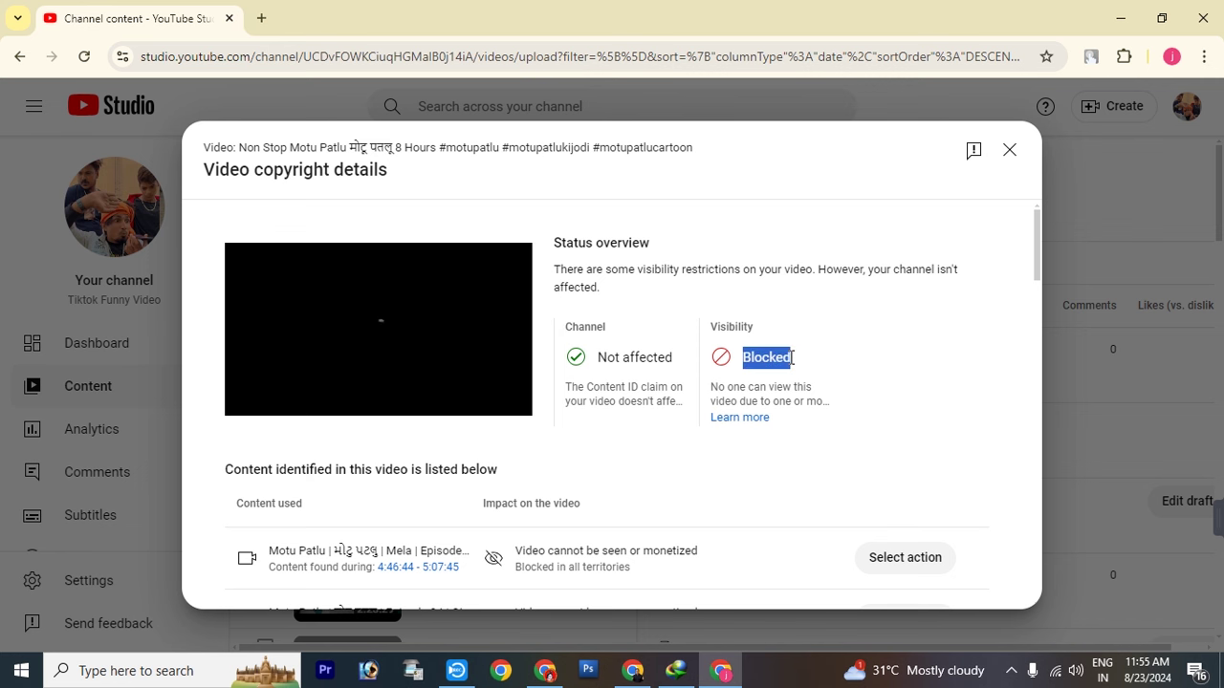
{"action": "left_click", "coordinate": [791, 357]}
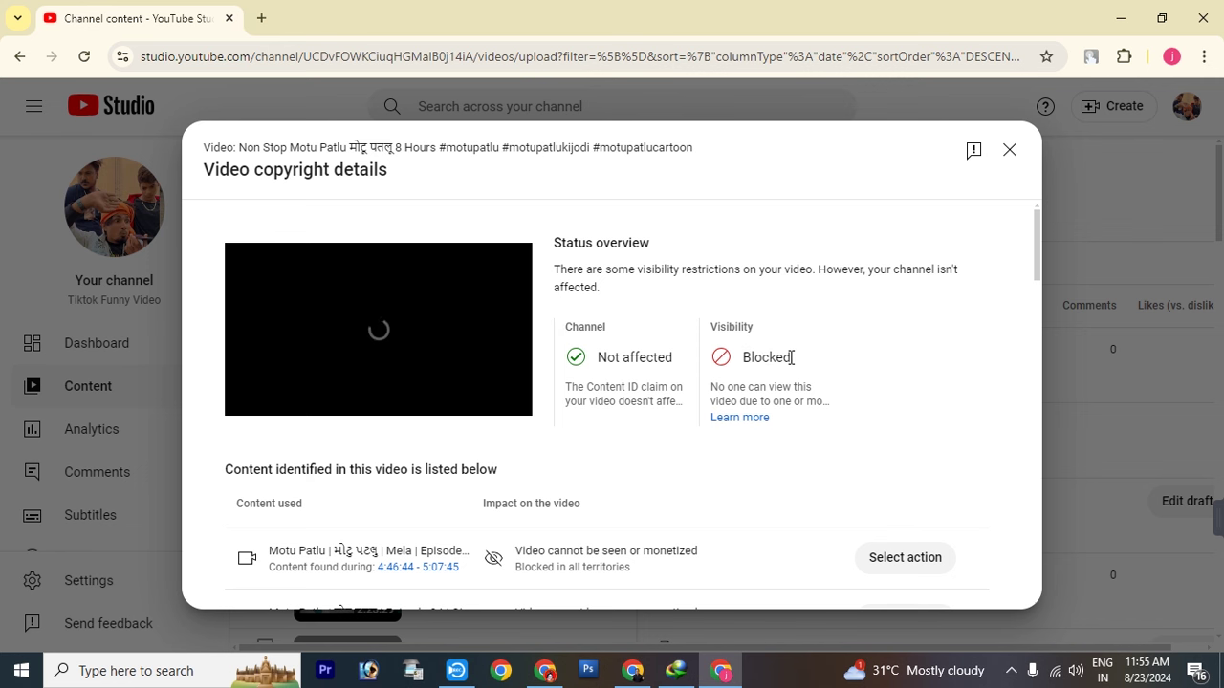
{"action": "scroll", "coordinate": [776, 377], "scroll_direction": "down", "scroll_amount": 7}
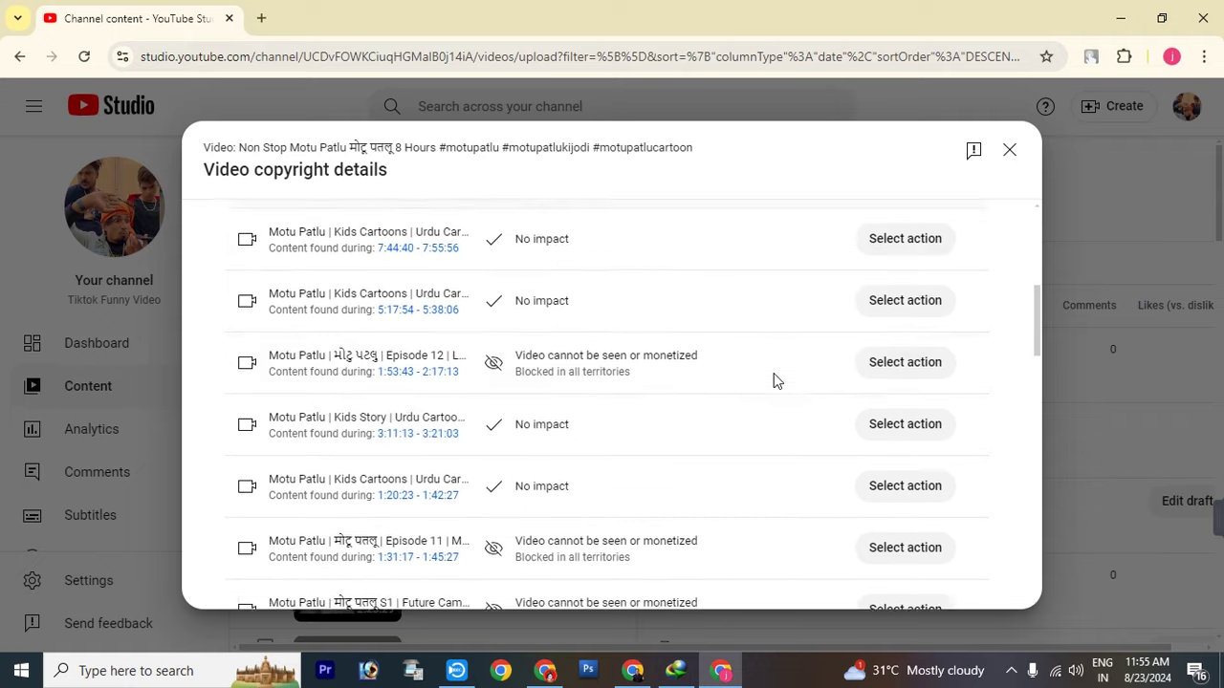
{"action": "scroll", "coordinate": [777, 381], "scroll_direction": "down", "scroll_amount": 10}
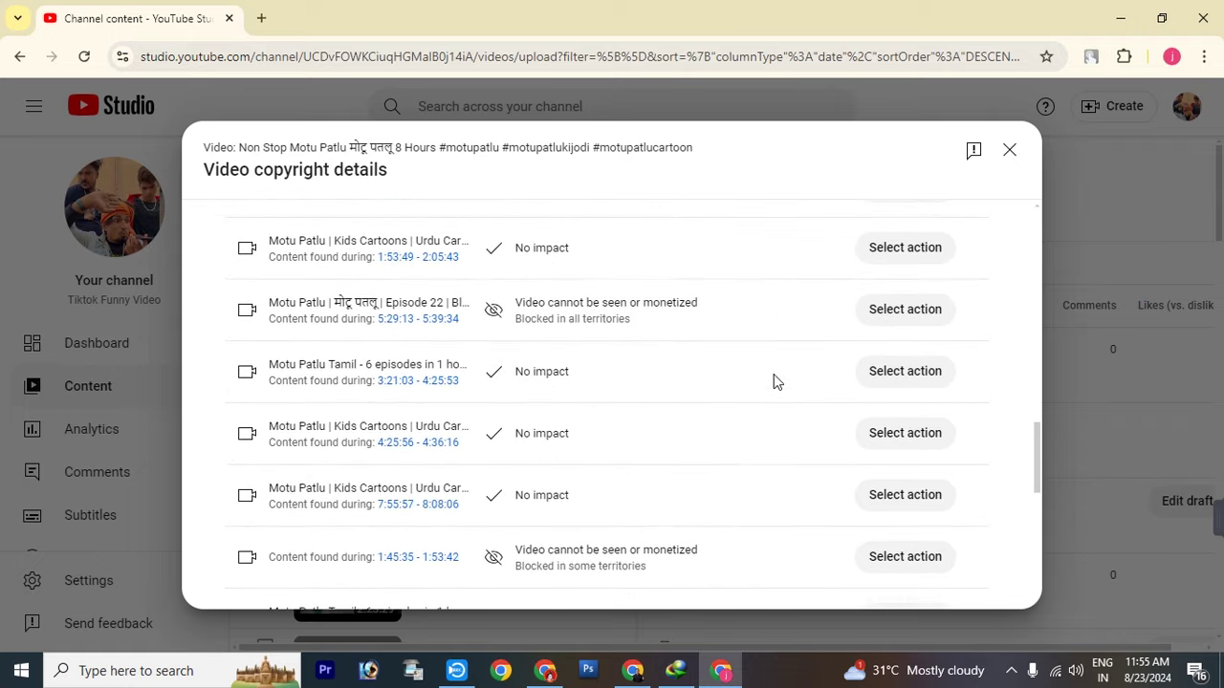
{"action": "scroll", "coordinate": [774, 381], "scroll_direction": "down", "scroll_amount": 5}
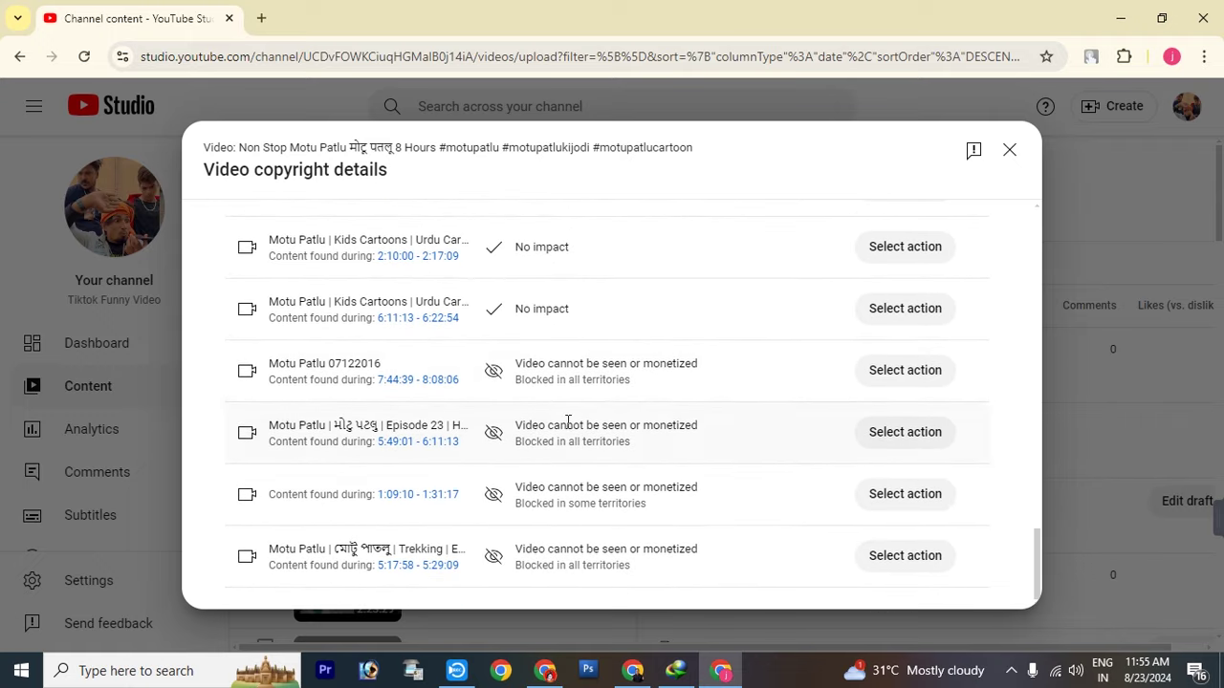
{"action": "mouse_move", "coordinate": [540, 370]}
{"action": "mouse_move", "coordinate": [542, 568]}
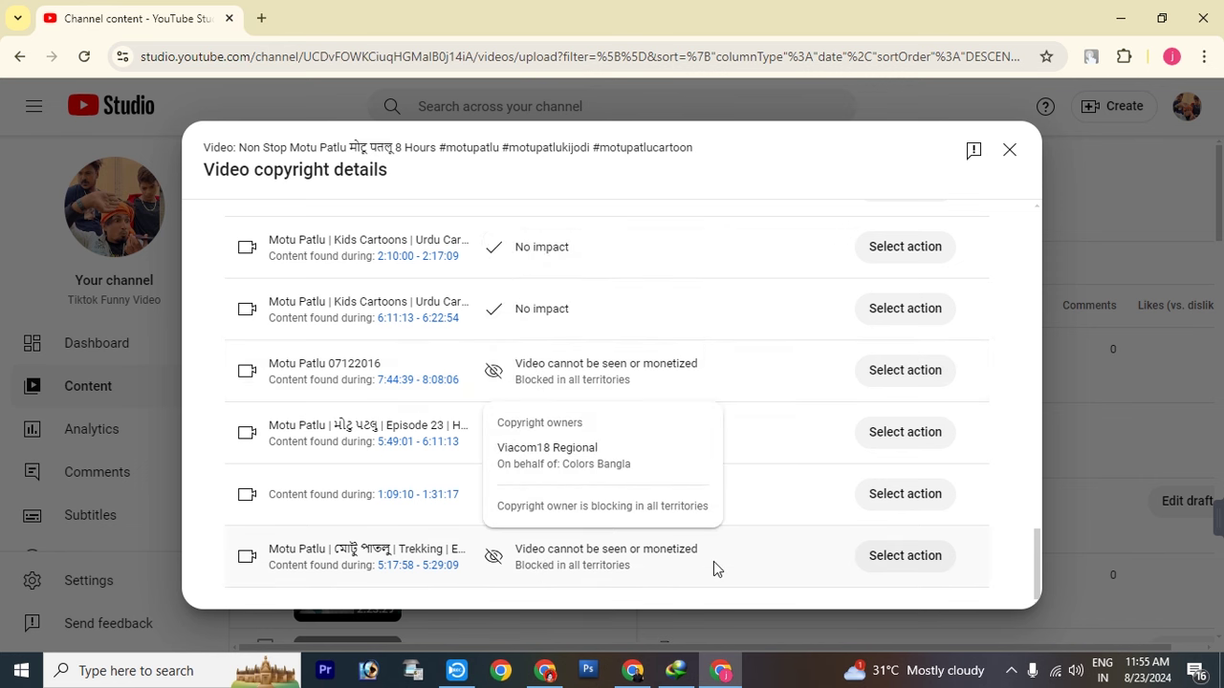
{"action": "scroll", "coordinate": [713, 567], "scroll_direction": "up", "scroll_amount": 1}
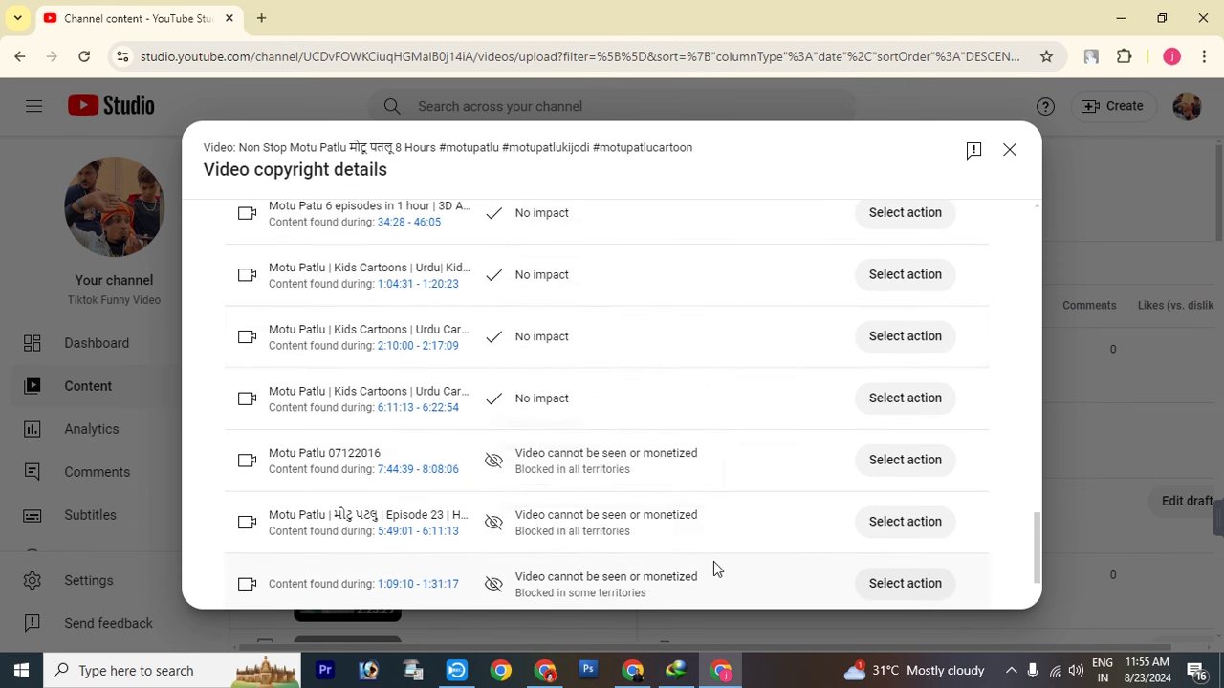
{"action": "scroll", "coordinate": [714, 568], "scroll_direction": "up", "scroll_amount": 3}
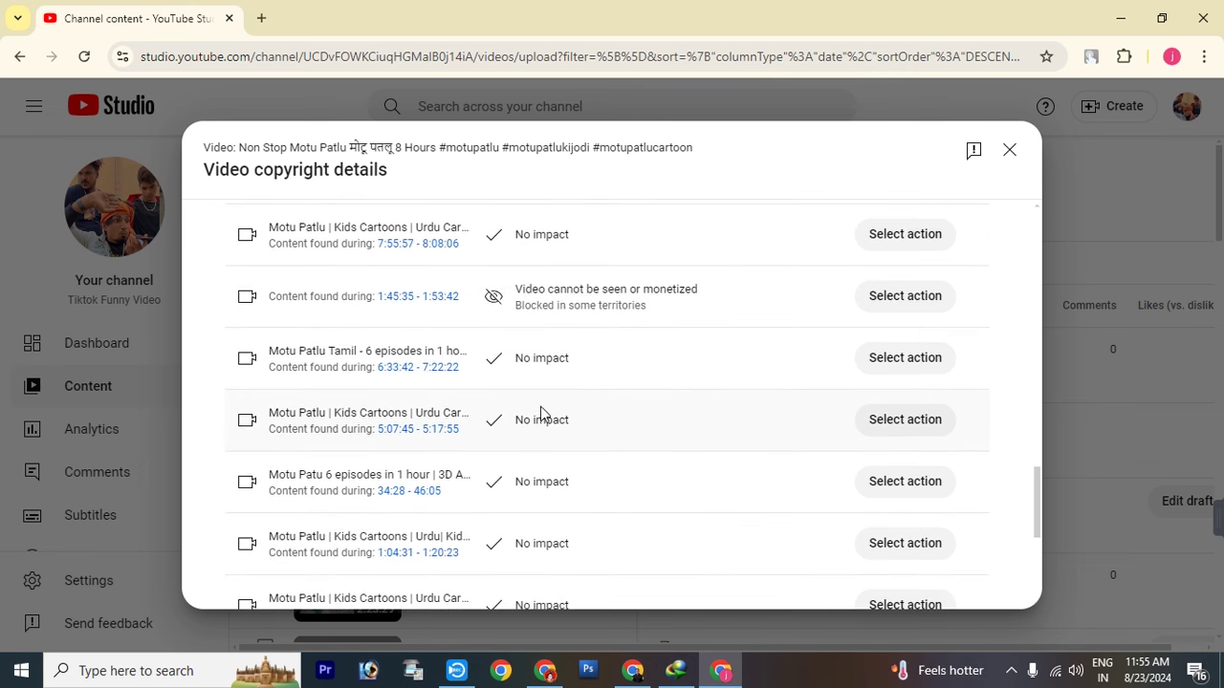
{"action": "scroll", "coordinate": [665, 427], "scroll_direction": "up", "scroll_amount": 5}
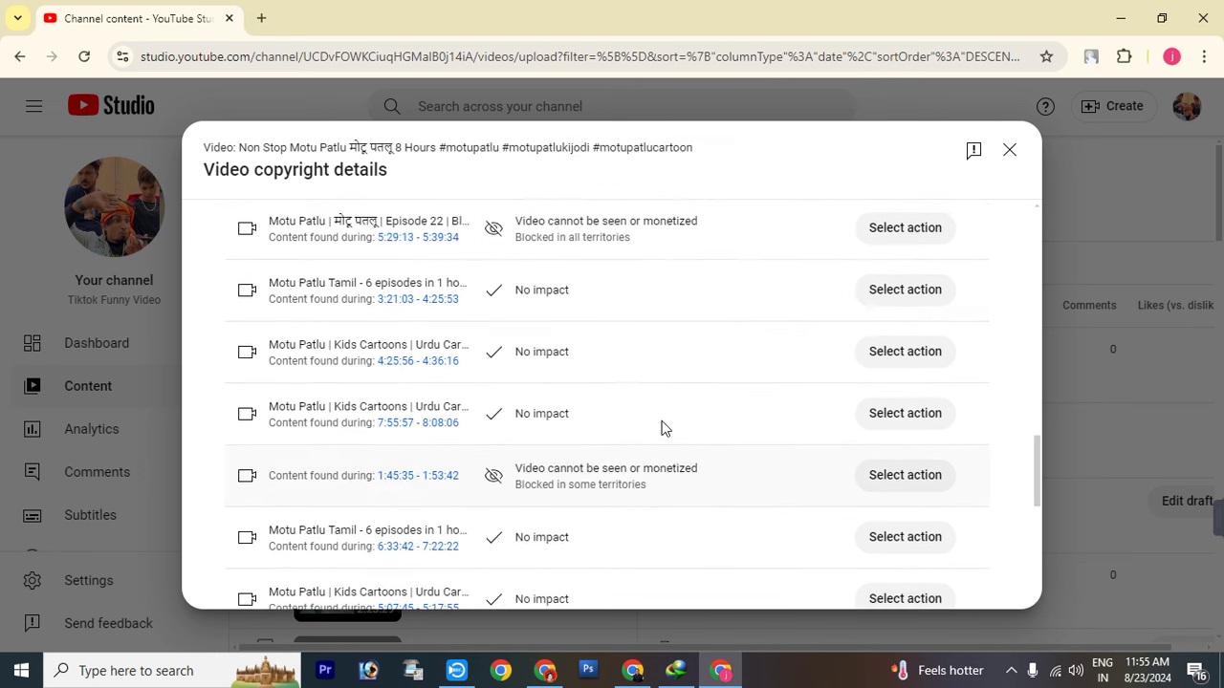
{"action": "left_click", "coordinate": [1011, 151]}
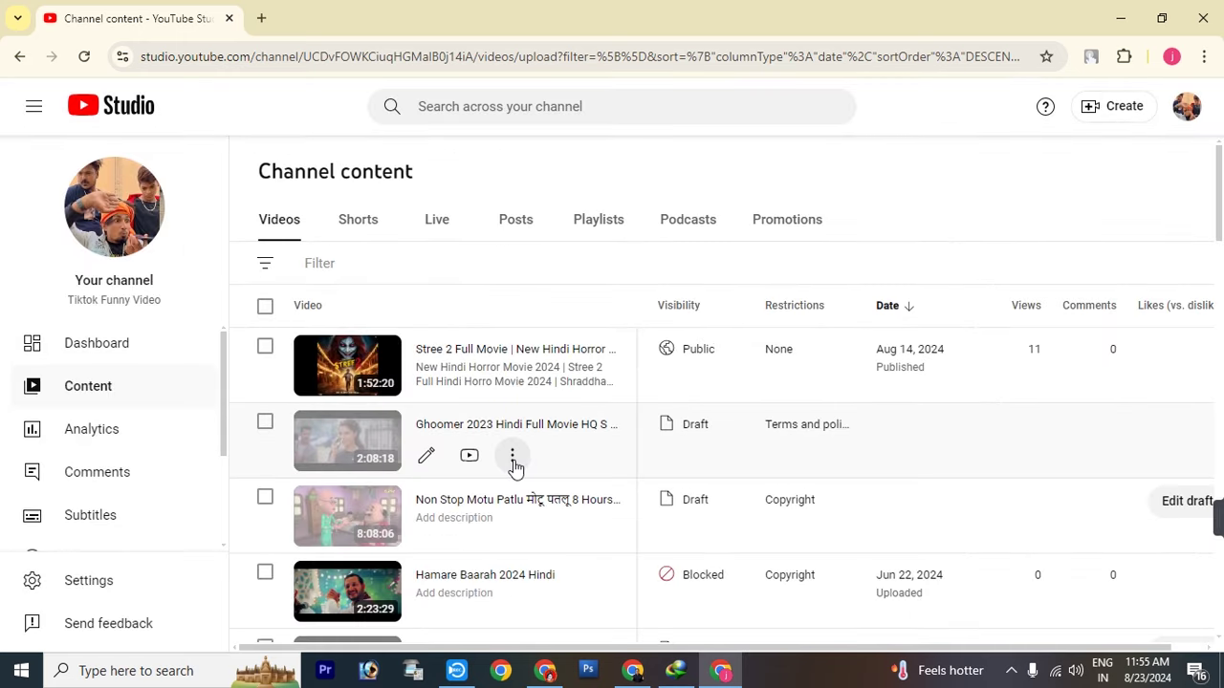
Check the Hamare Baarah 2024 video's visibility, and review the copyright details of the 9xflix 2019 draft from its restriction notice
{"action": "scroll", "coordinate": [470, 449], "scroll_direction": "down", "scroll_amount": 2}
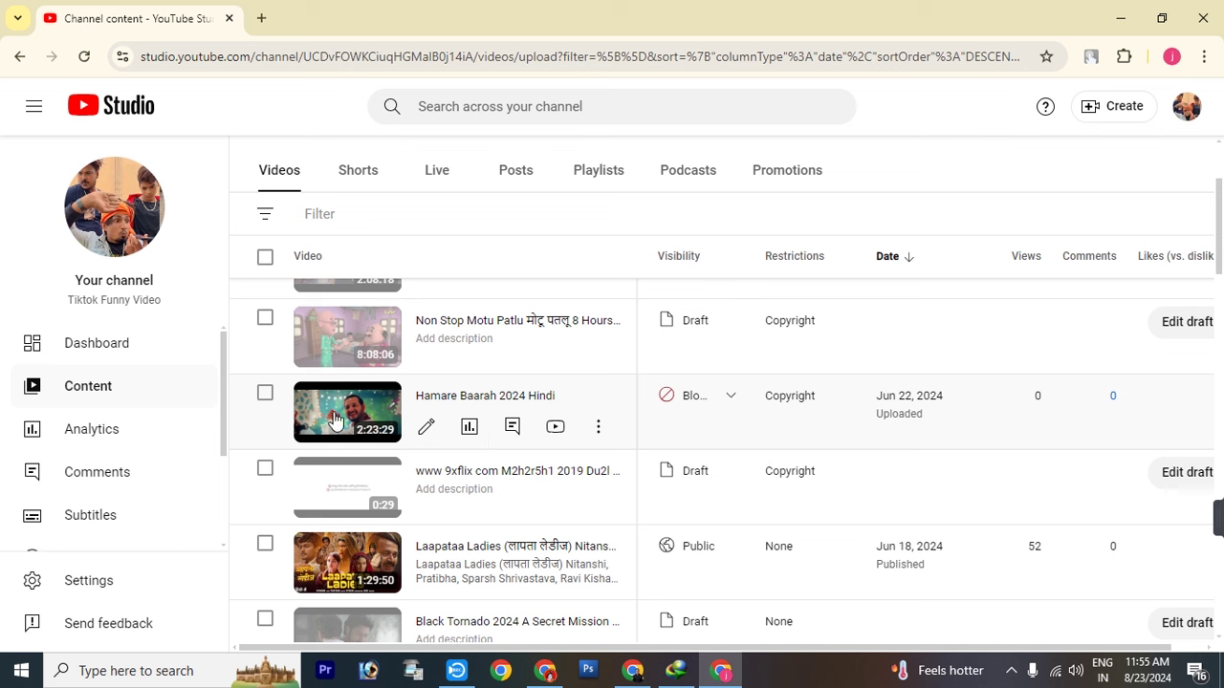
{"action": "mouse_move", "coordinate": [725, 408]}
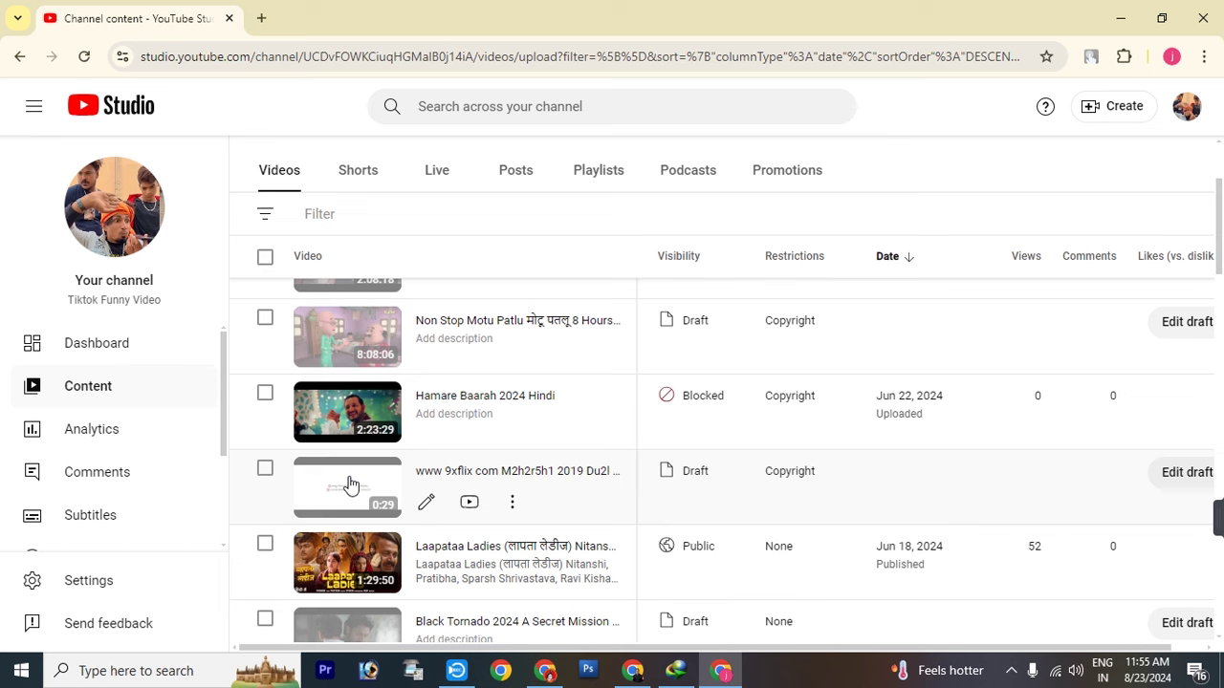
{"action": "mouse_move", "coordinate": [782, 476]}
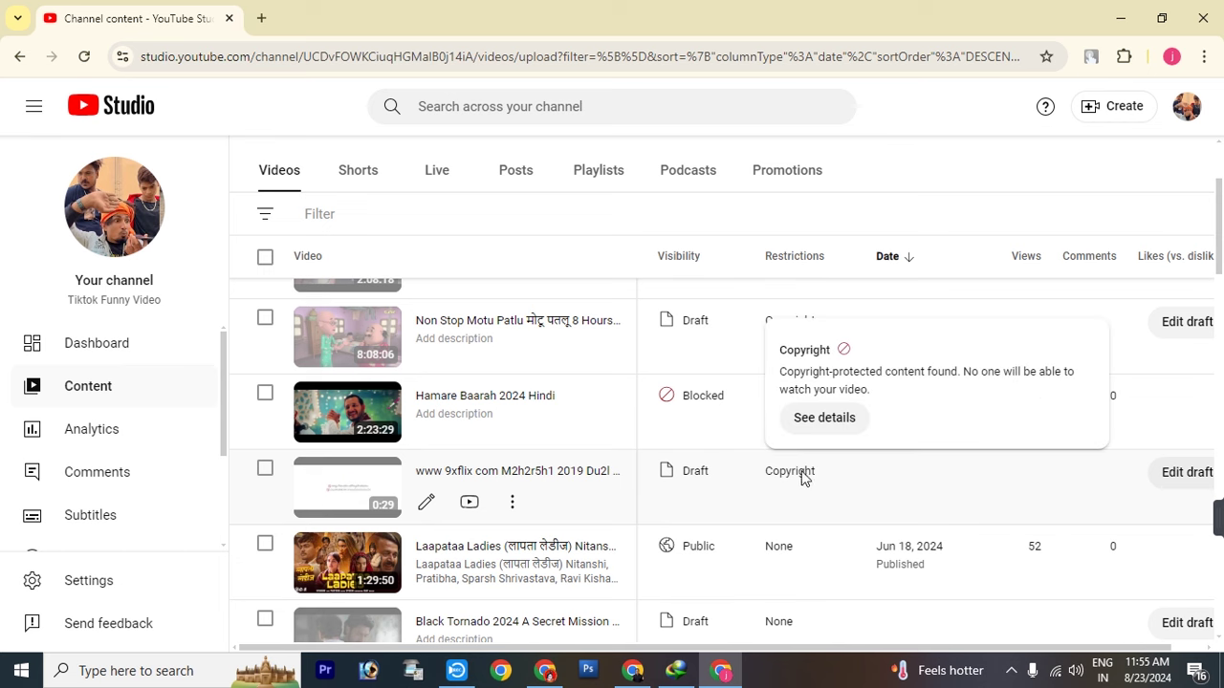
{"action": "left_click", "coordinate": [826, 423]}
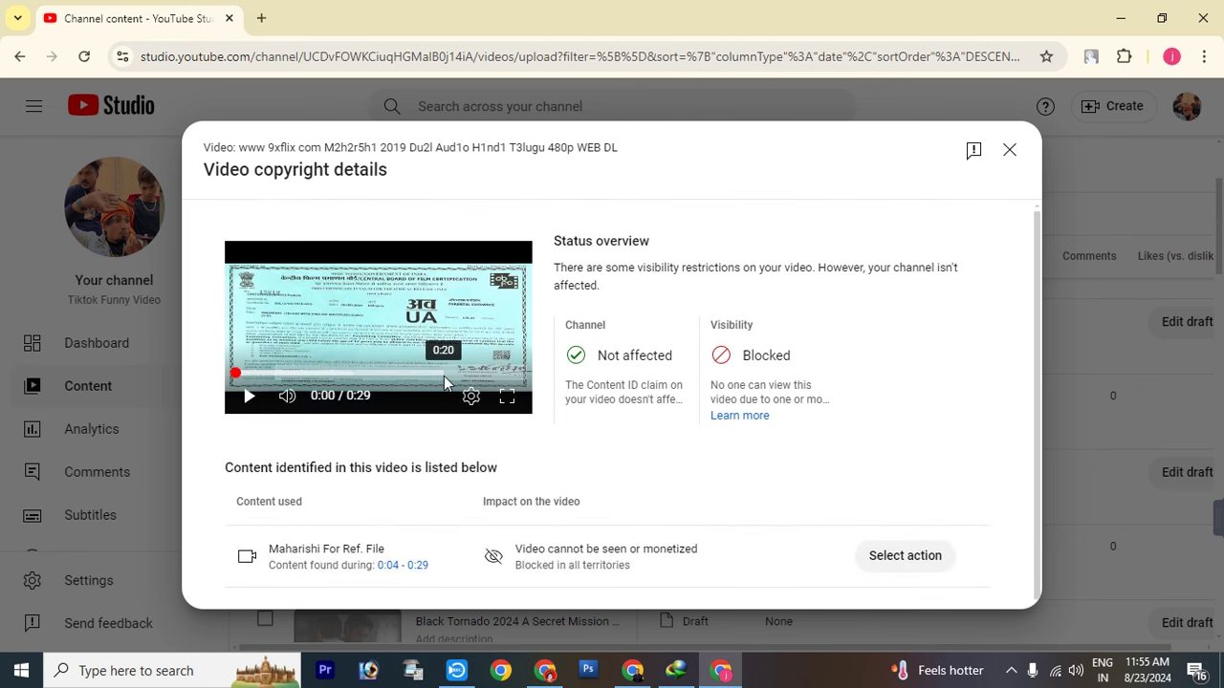
{"action": "left_click", "coordinate": [1009, 151]}
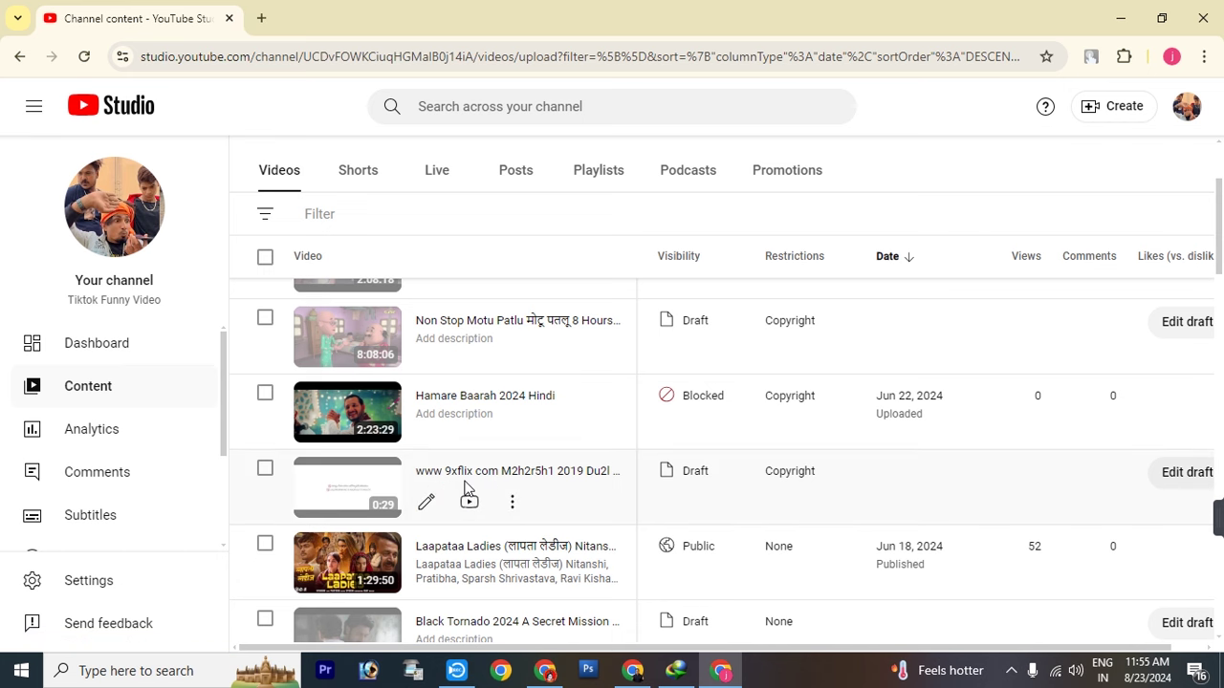
Review the copyright details of the Pushpa2 draft, including the content identified in it, and return to the video list
{"action": "scroll", "coordinate": [729, 535], "scroll_direction": "down", "scroll_amount": 3}
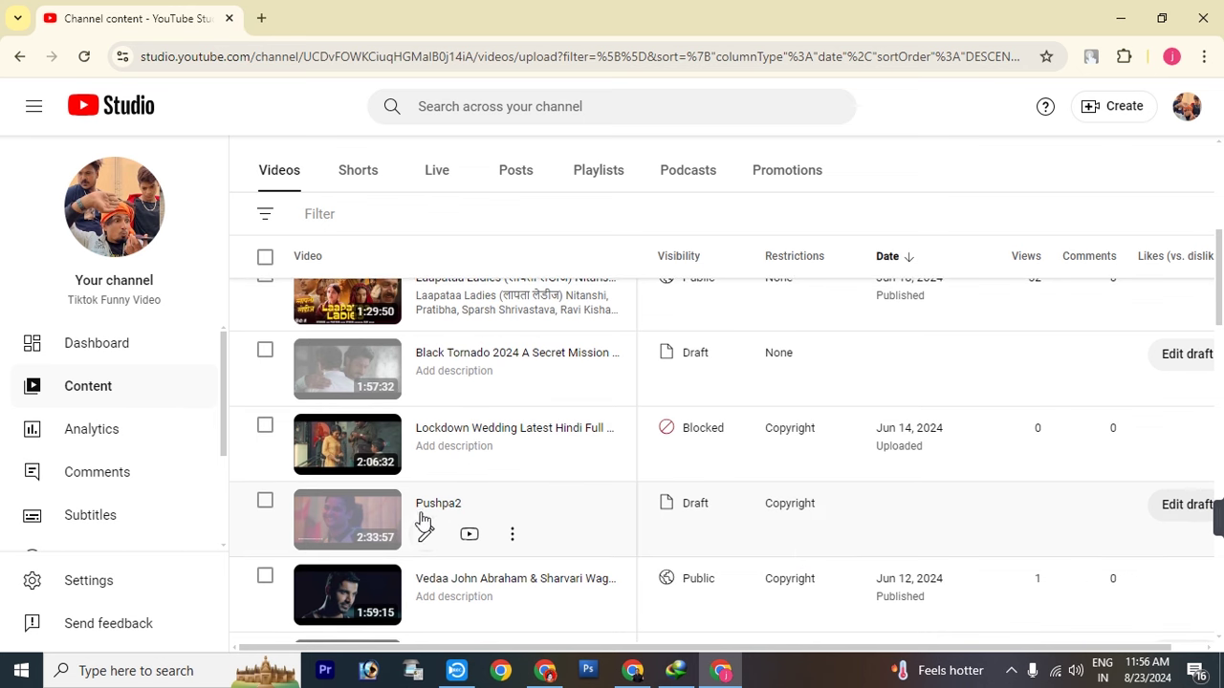
{"action": "mouse_move", "coordinate": [802, 505]}
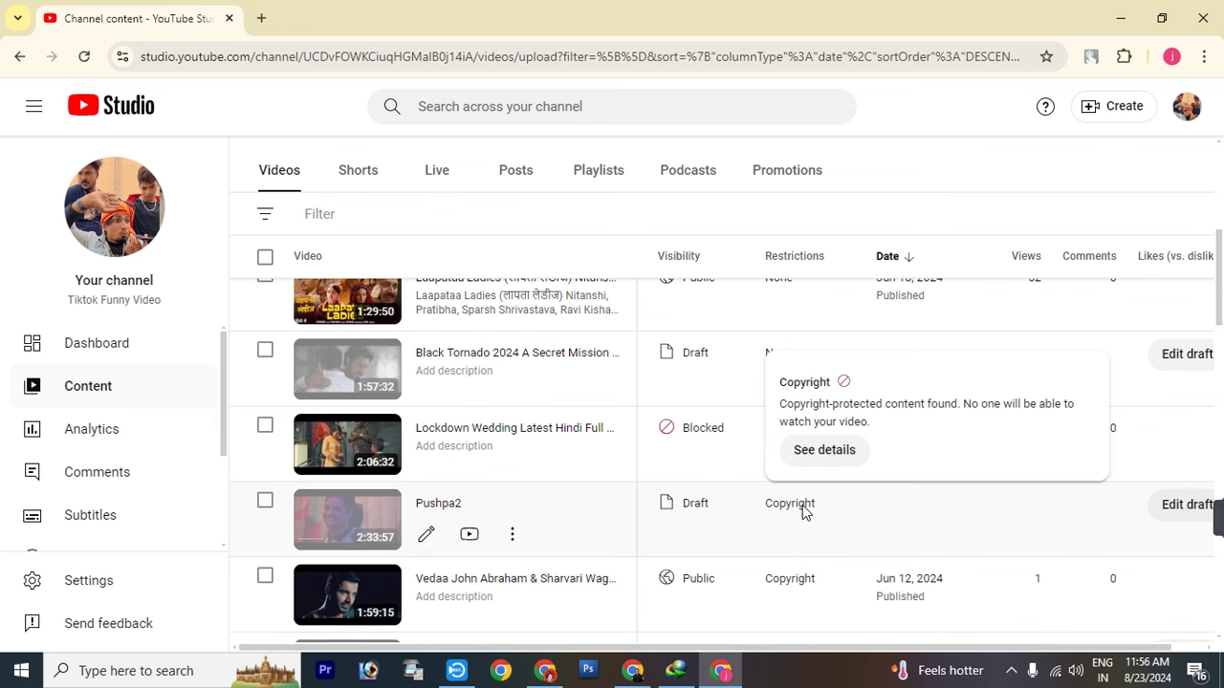
{"action": "left_click", "coordinate": [822, 448]}
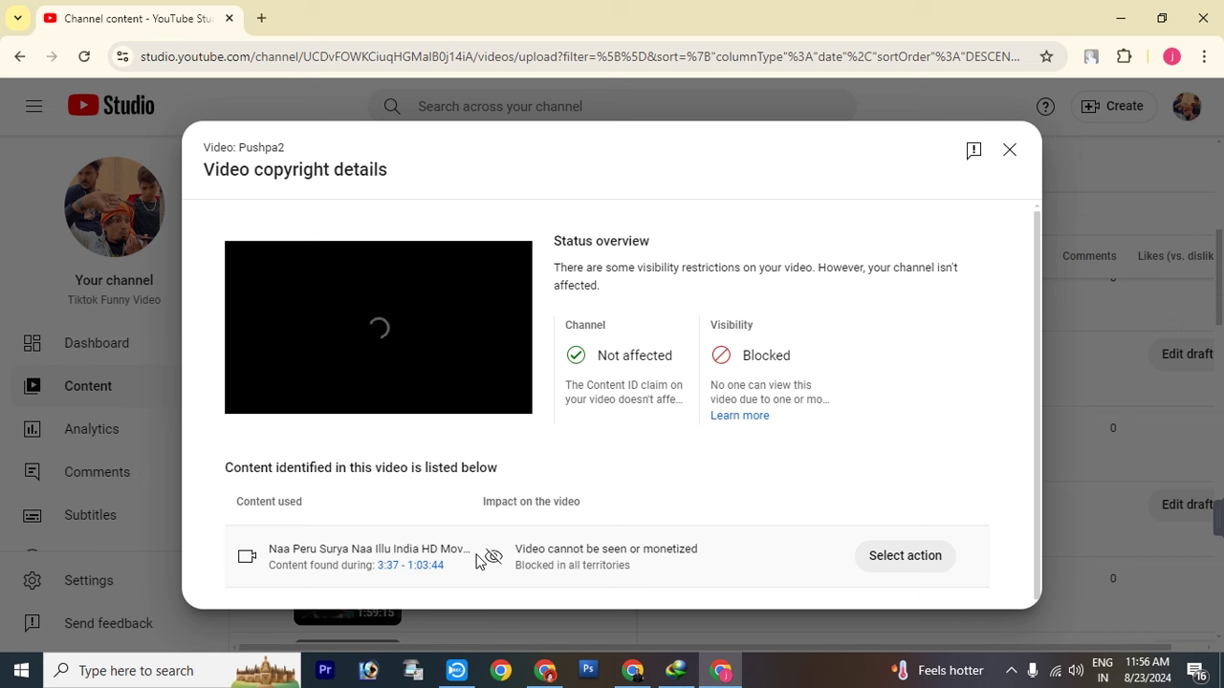
{"action": "left_click", "coordinate": [1010, 151]}
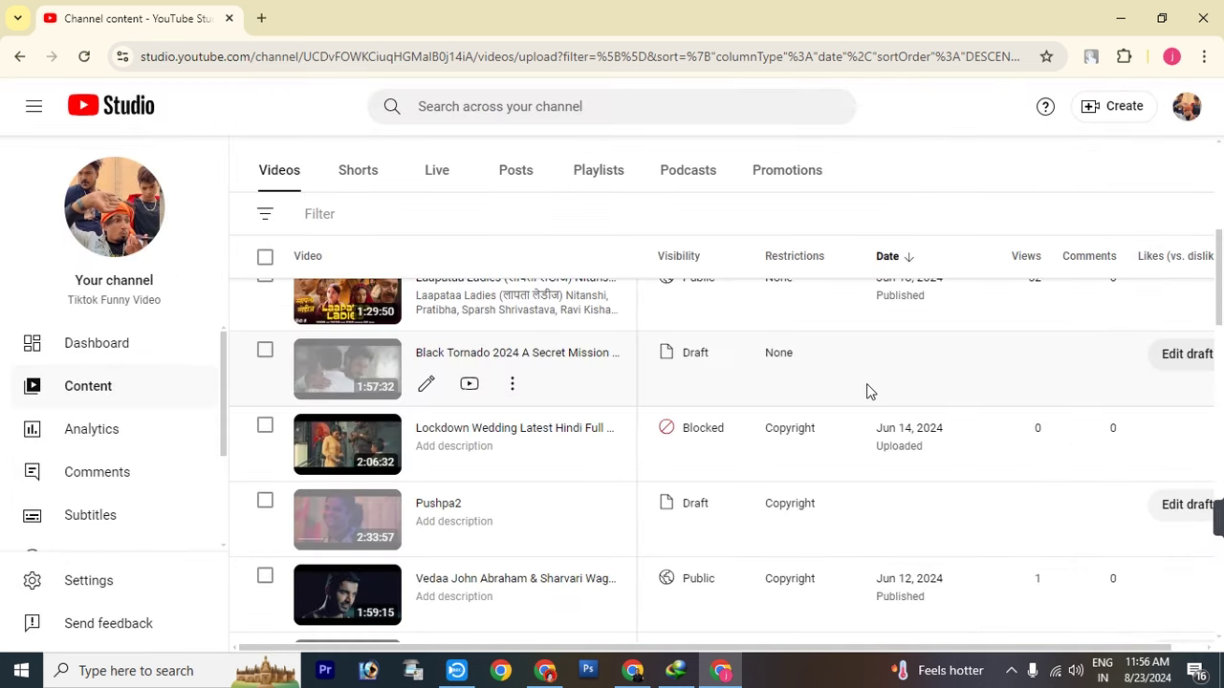
Review which content is claimed in the MR & MRS MAHI draft's copyright details and close them
{"action": "scroll", "coordinate": [866, 391], "scroll_direction": "down", "scroll_amount": 3}
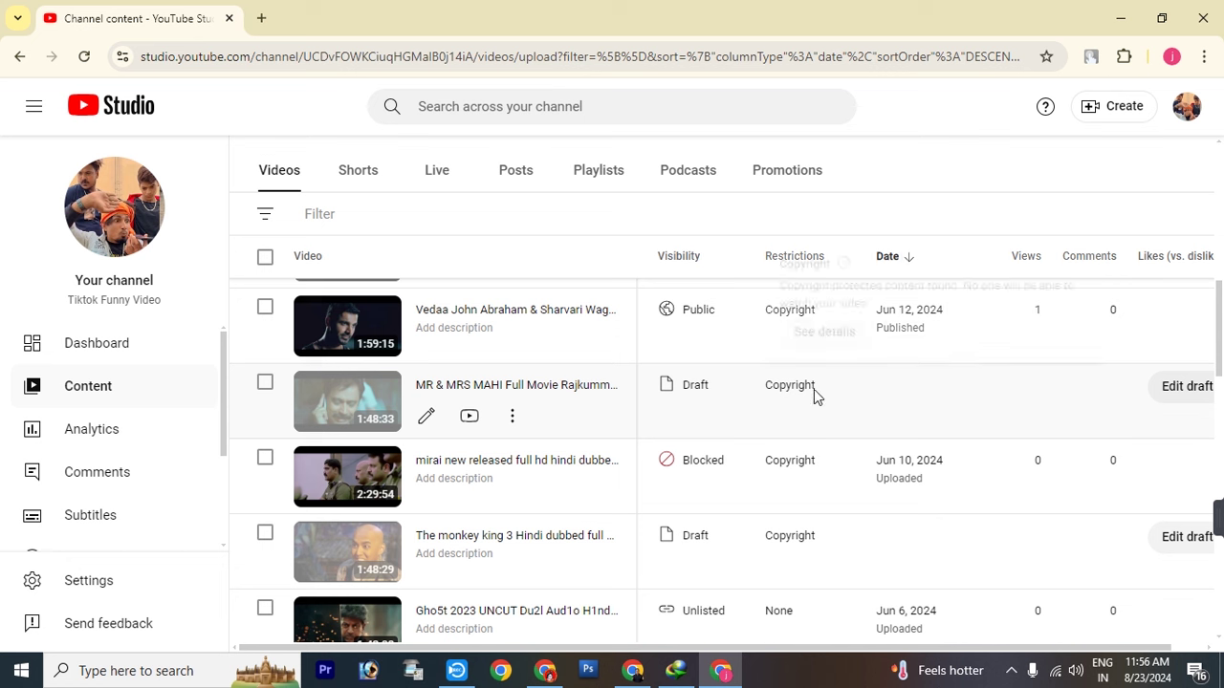
{"action": "mouse_move", "coordinate": [809, 395]}
{"action": "left_click", "coordinate": [813, 333]}
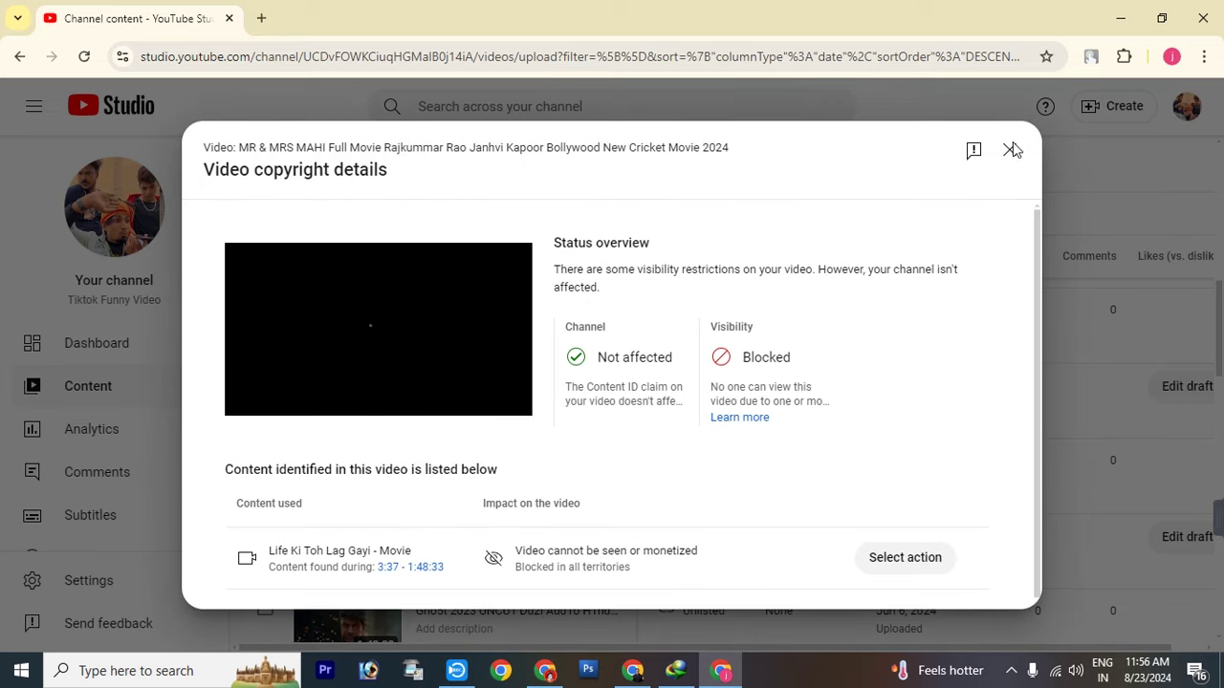
{"action": "key", "text": "Escape"}
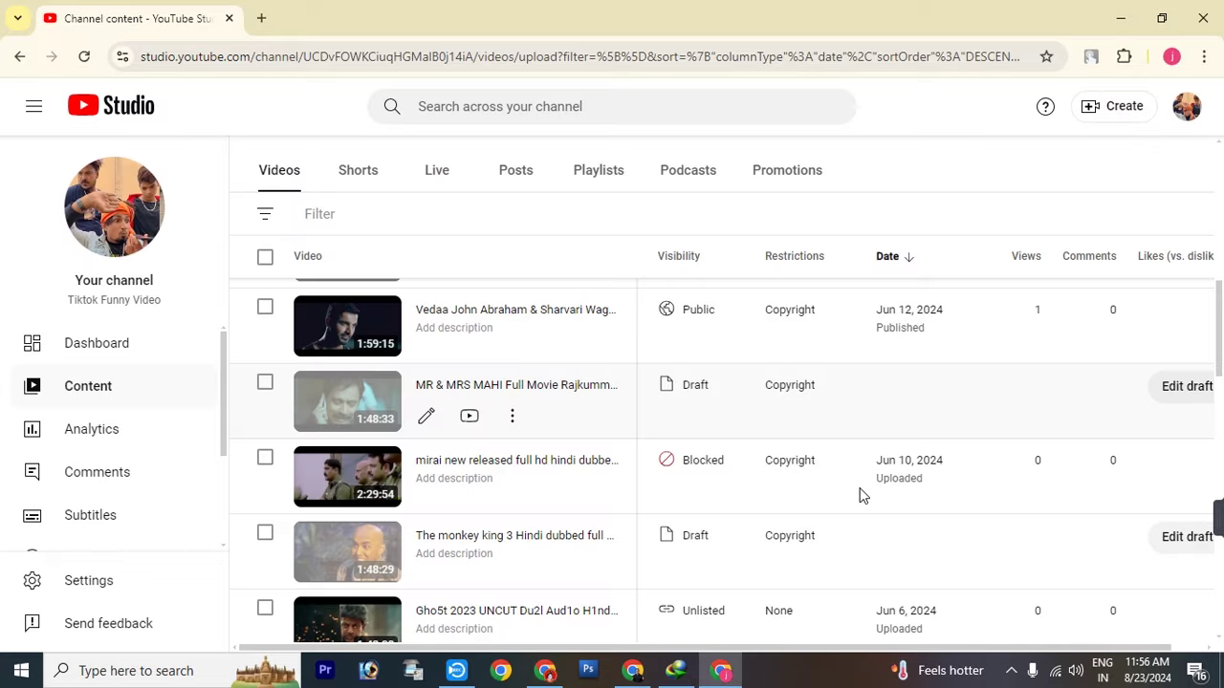
View The monkey king 3 draft's copyright details, check the claim's owner and blocked territories, and close them
{"action": "scroll", "coordinate": [859, 496], "scroll_direction": "down", "scroll_amount": 1}
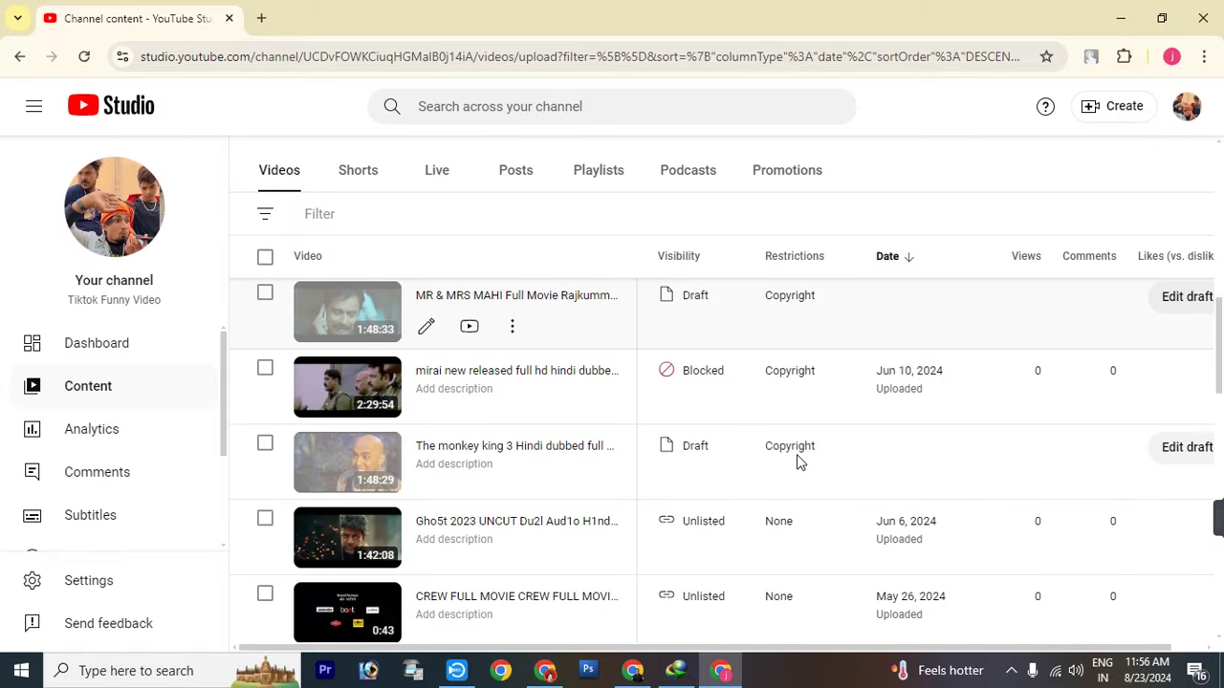
{"action": "mouse_move", "coordinate": [796, 450]}
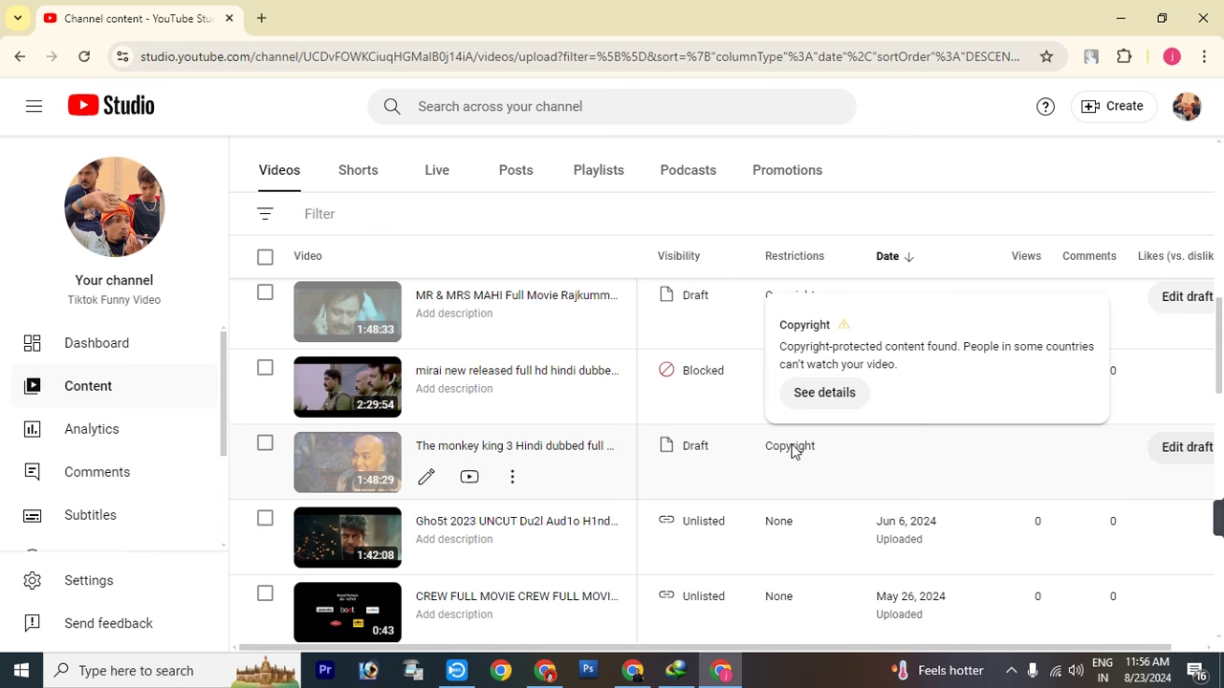
{"action": "left_click", "coordinate": [824, 393]}
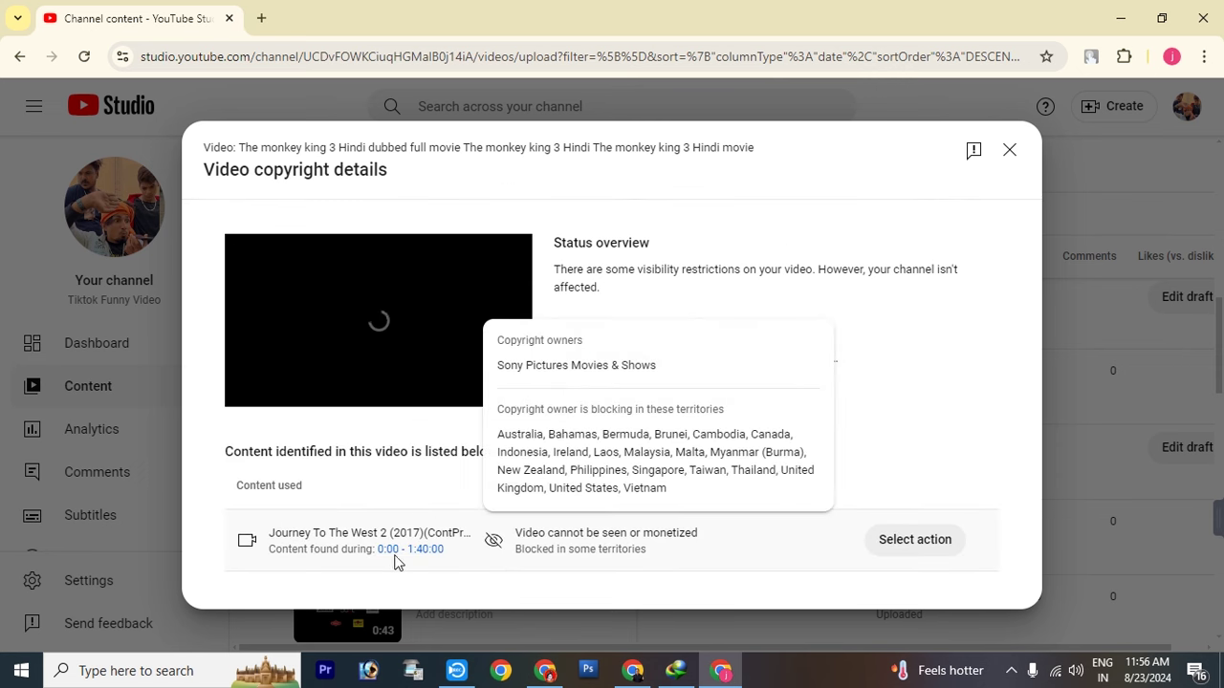
{"action": "left_click", "coordinate": [1008, 151]}
Check the copyright notice of the Rascals draft, review its claim's impact in the copyright details, and close them
{"action": "scroll", "coordinate": [791, 552], "scroll_direction": "down", "scroll_amount": 2}
{"action": "mouse_move", "coordinate": [797, 512]}
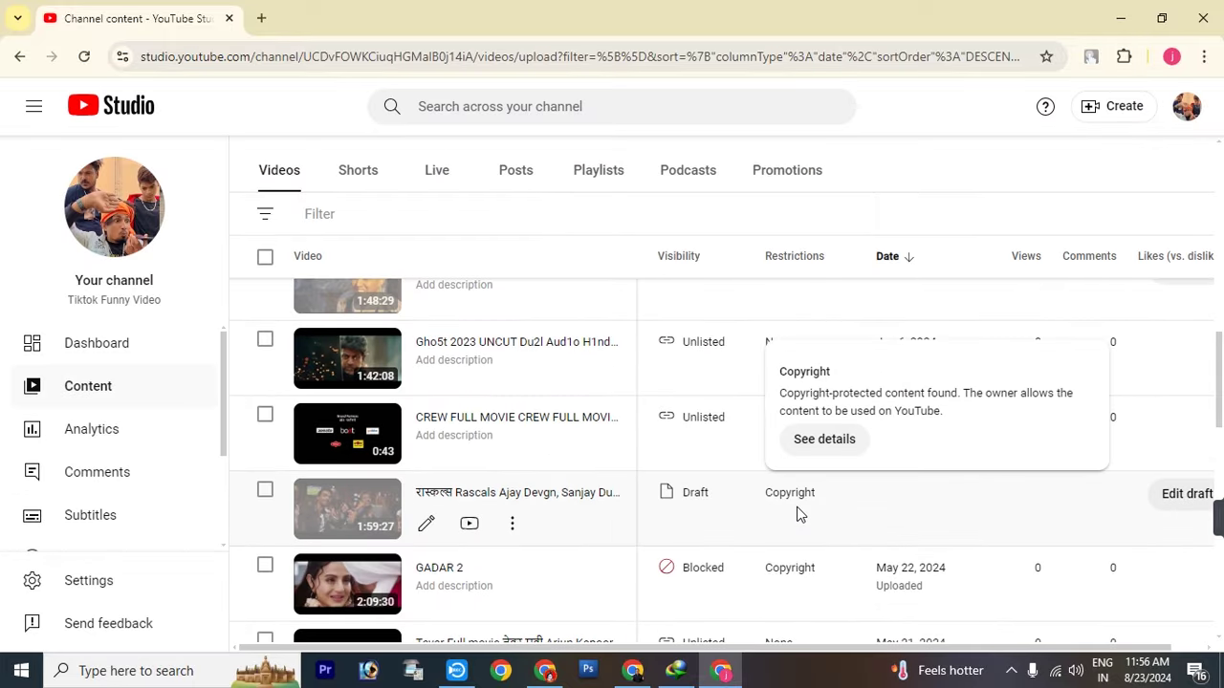
{"action": "left_click", "coordinate": [824, 444]}
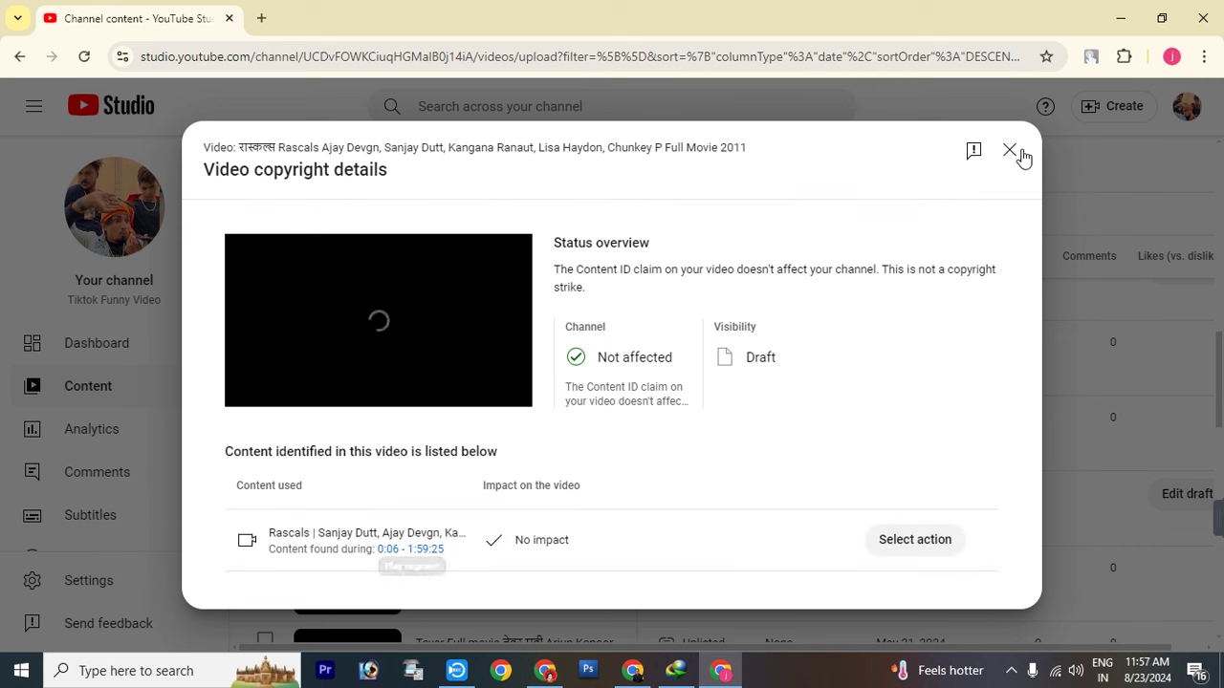
{"action": "key", "text": "Escape"}
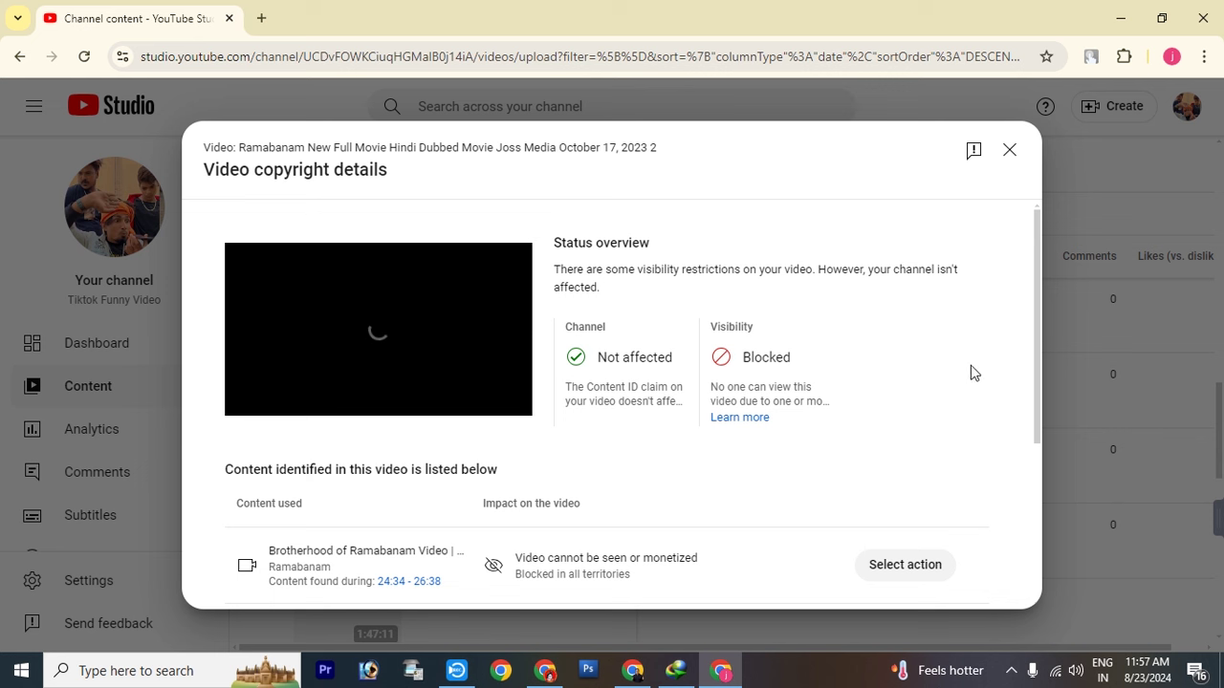
Examine all content claims and their matched time ranges in the Ramabanam video's copyright details
{"action": "scroll", "coordinate": [1040, 345], "scroll_direction": "down", "scroll_amount": 3}
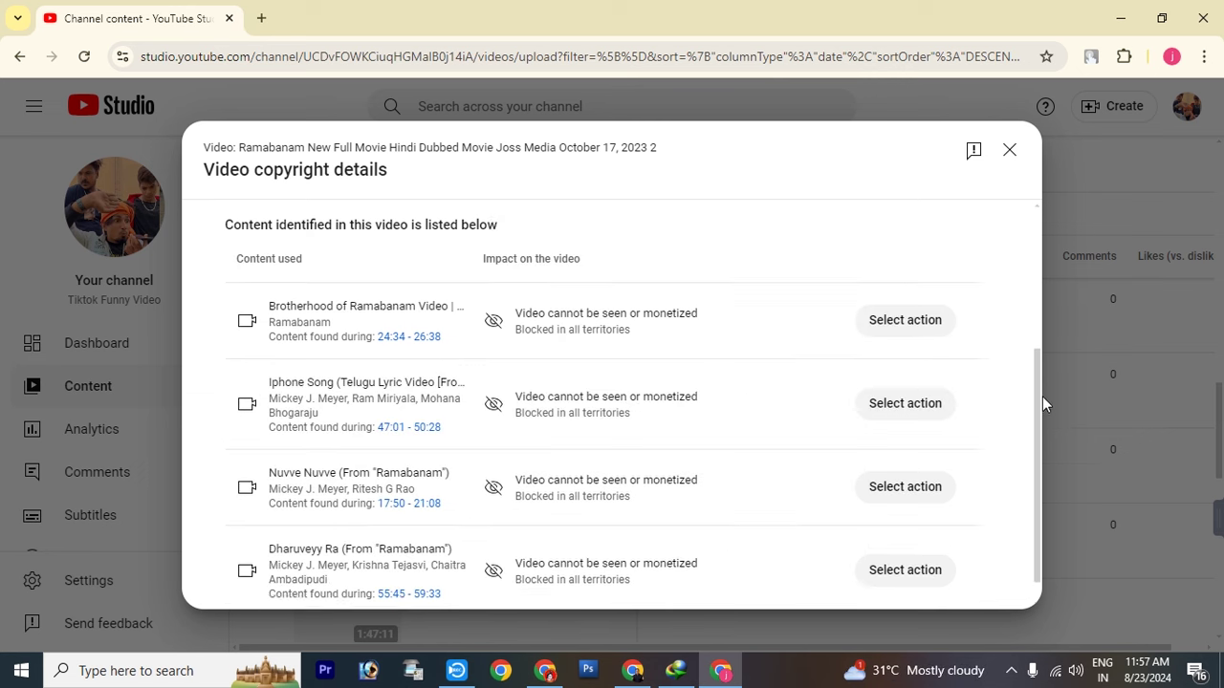
{"action": "scroll", "coordinate": [1038, 420], "scroll_direction": "up", "scroll_amount": 2}
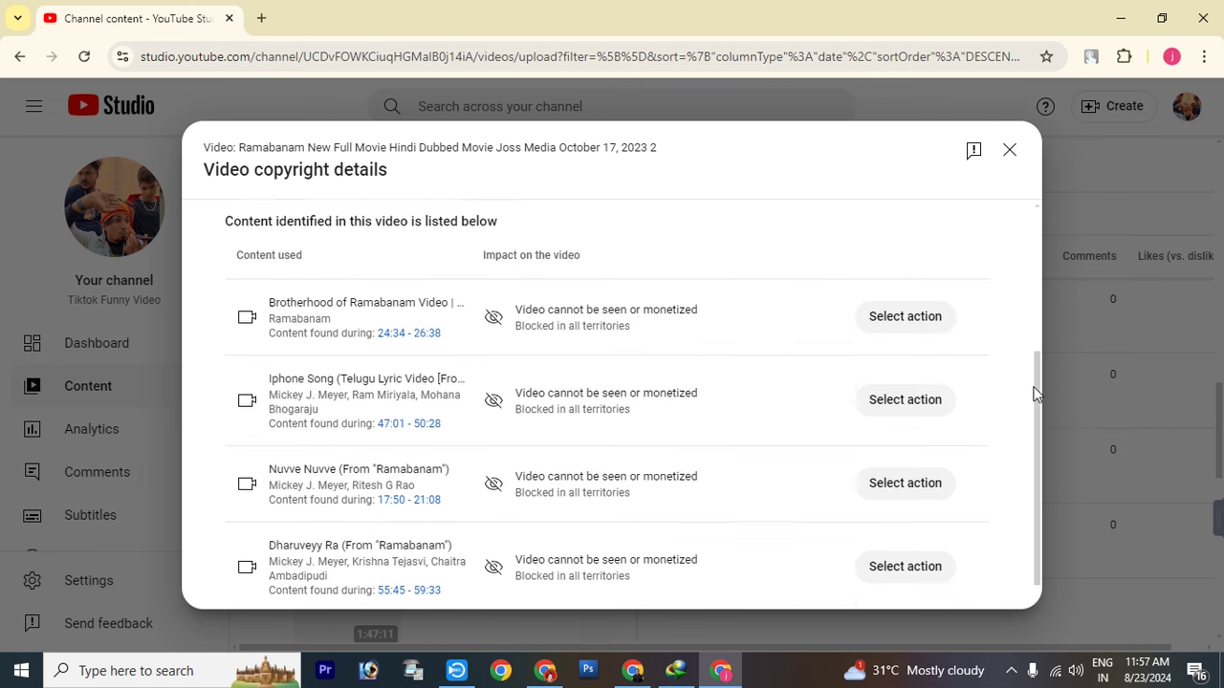
{"action": "left_click_drag", "start_coordinate": [1036, 319], "coordinate": [1038, 402]}
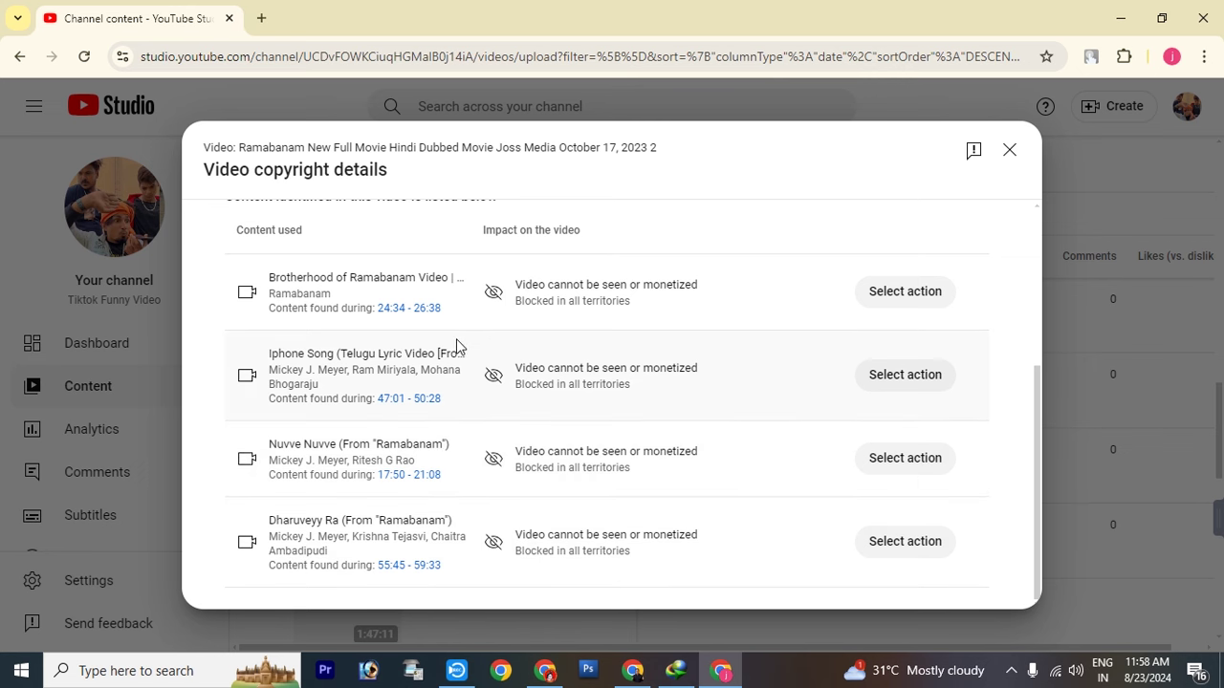
{"action": "scroll", "coordinate": [456, 338], "scroll_direction": "up", "scroll_amount": 3}
{"action": "scroll", "coordinate": [456, 338], "scroll_direction": "down", "scroll_amount": 3}
Open the trim option for the Brotherhood of Ramabanam claim, review the segment's start and end times, and cancel the trim
{"action": "left_click", "coordinate": [923, 292]}
{"action": "left_click", "coordinate": [302, 264]}
{"action": "left_click", "coordinate": [985, 578]}
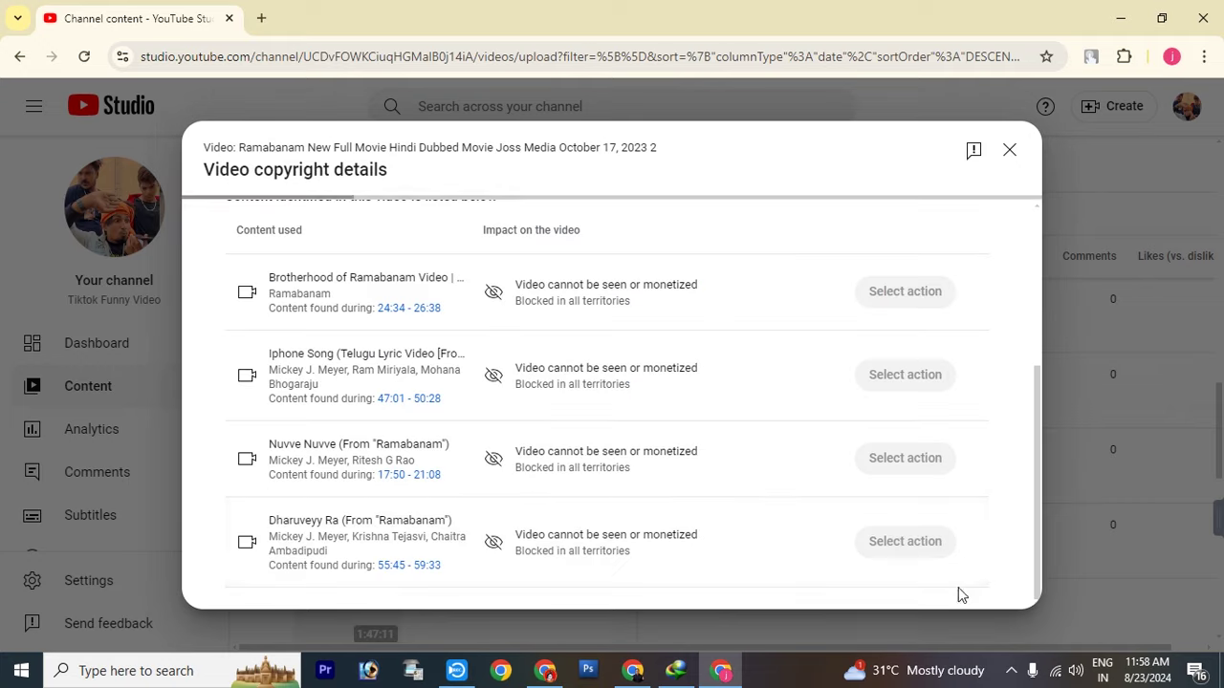
{"action": "mouse_move", "coordinate": [650, 406]}
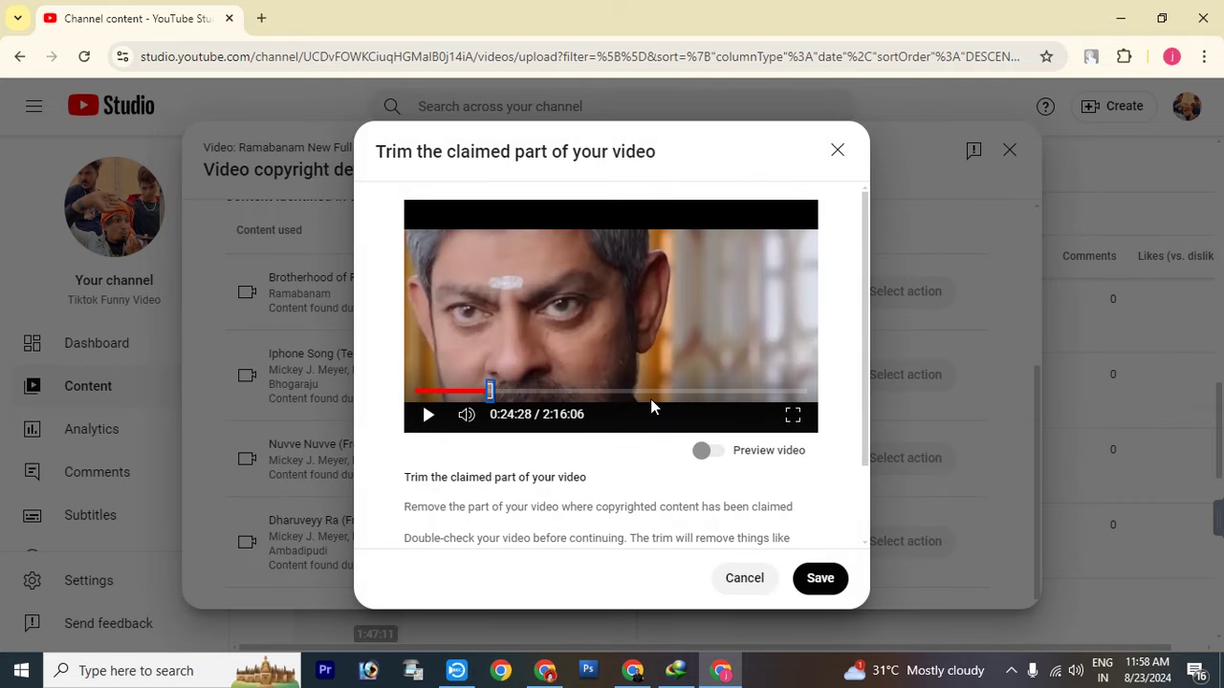
{"action": "scroll", "coordinate": [678, 459], "scroll_direction": "down", "scroll_amount": 1}
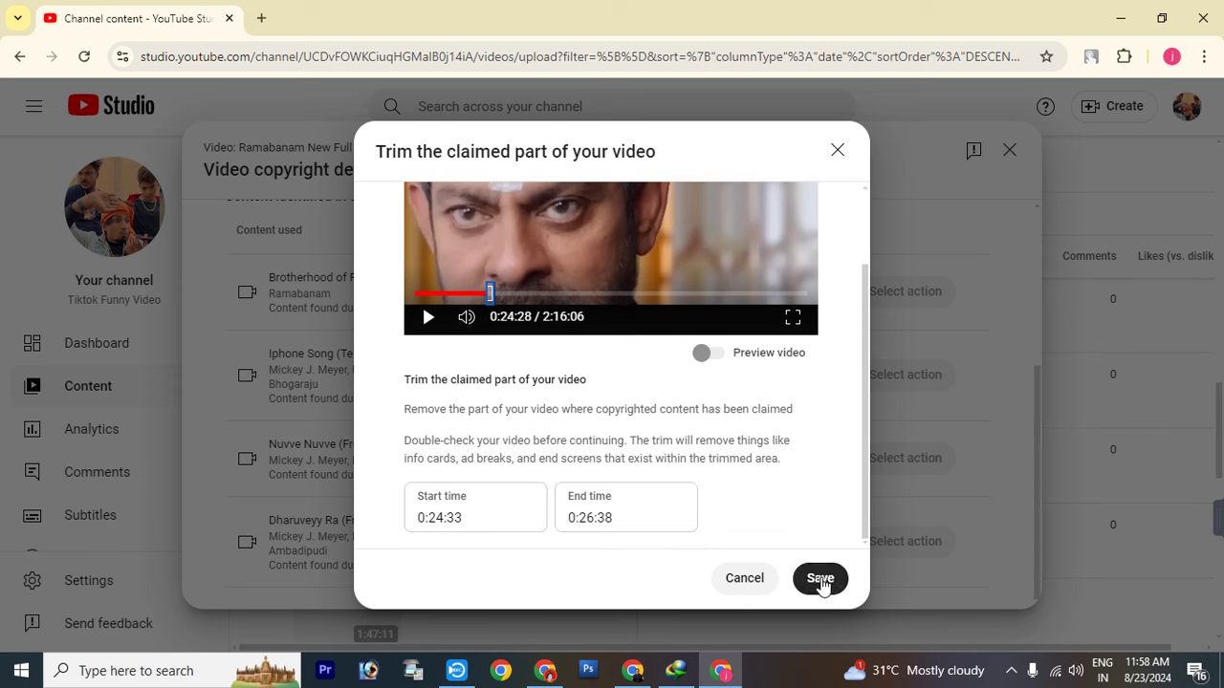
{"action": "left_click", "coordinate": [741, 579]}
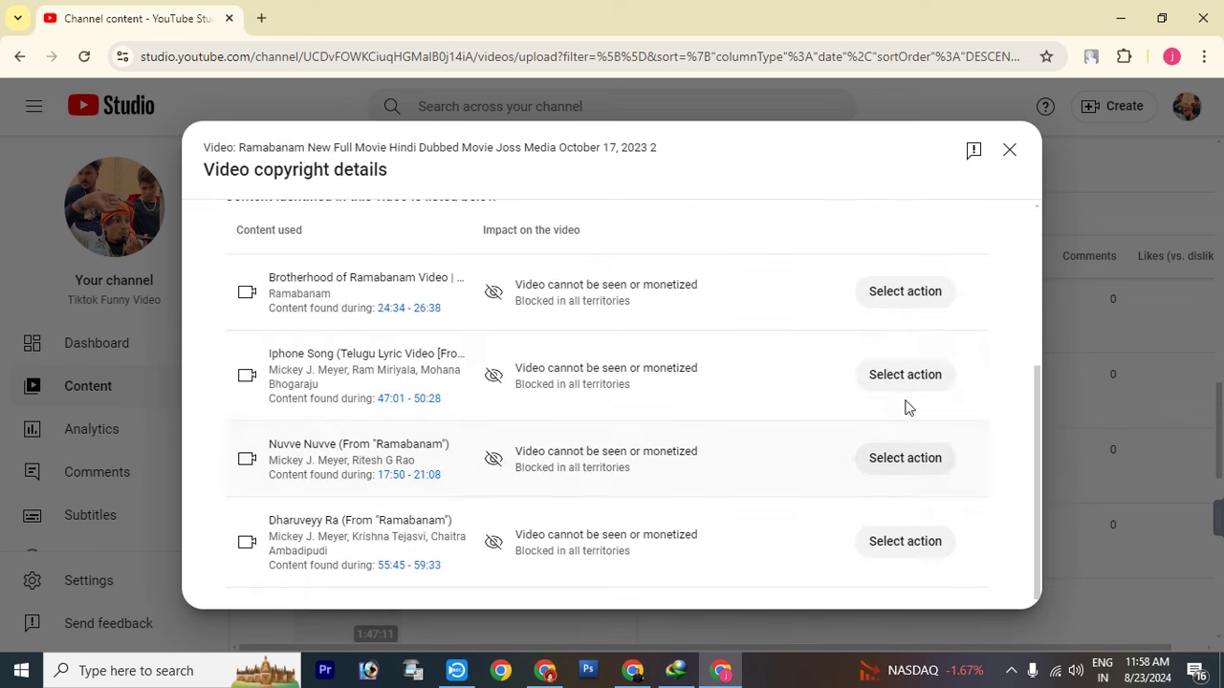
Check the available actions for the Brotherhood of Ramabanam, Iphone Song and Nuvve Nuvve claims, cancelling each without choosing one
{"action": "left_click", "coordinate": [904, 292]}
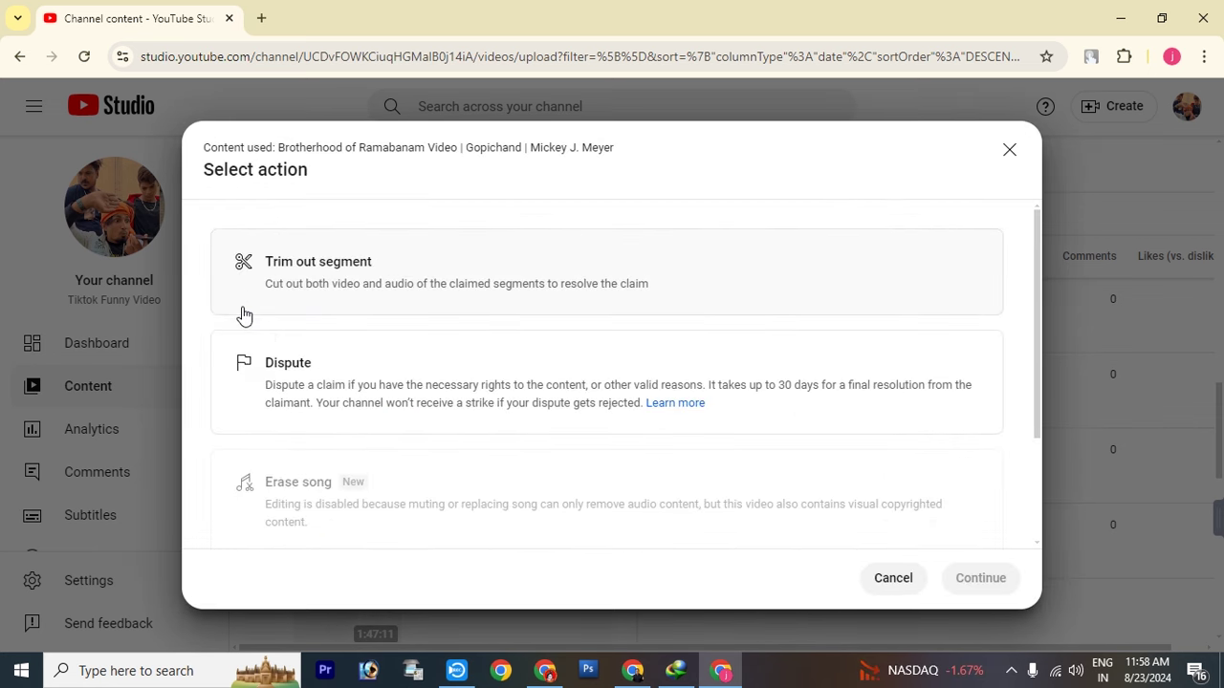
{"action": "left_click", "coordinate": [893, 578]}
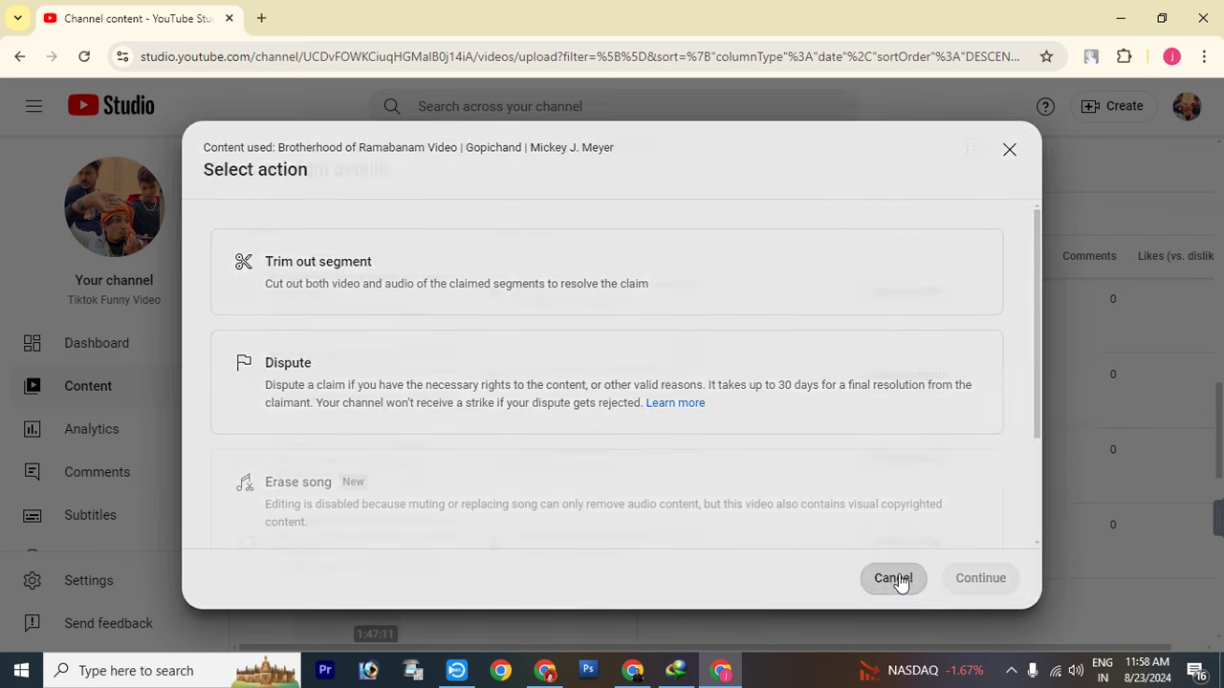
{"action": "left_click", "coordinate": [907, 375]}
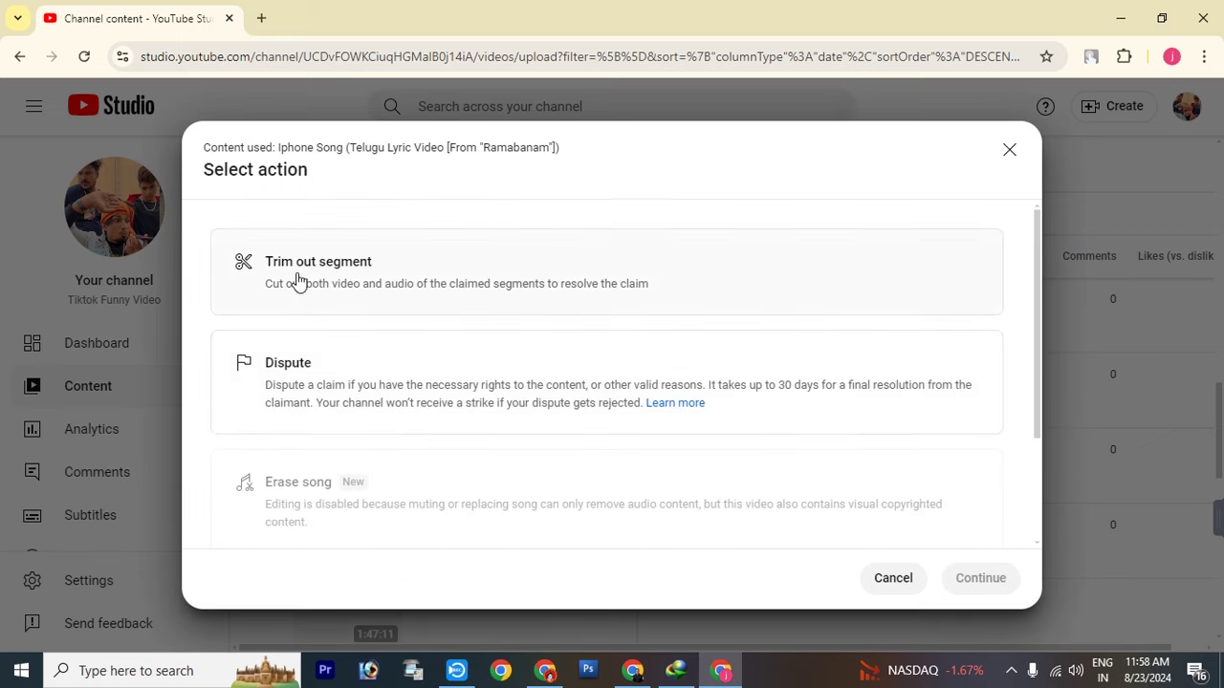
{"action": "left_click", "coordinate": [893, 578]}
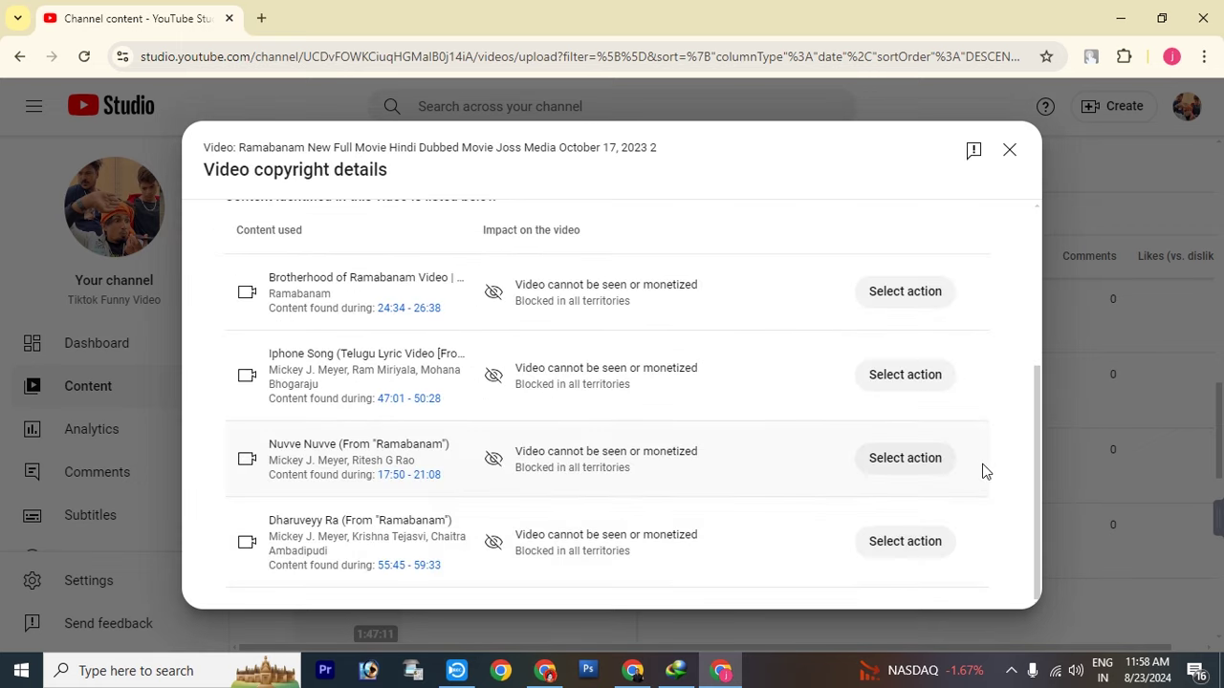
{"action": "left_click", "coordinate": [910, 459]}
{"action": "left_click", "coordinate": [893, 578]}
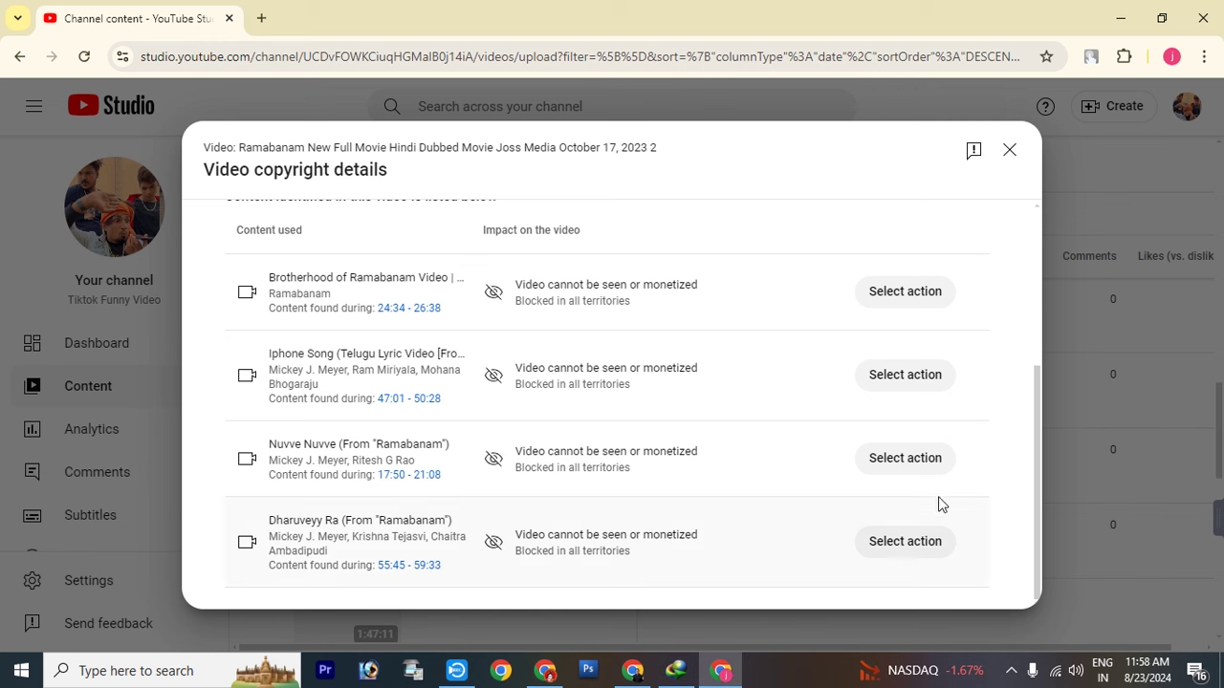
Open the trim option for the Dharuveyy Ra claim, review the claimed segment, cancel the trim, and close the copyright details
{"action": "left_click", "coordinate": [905, 542]}
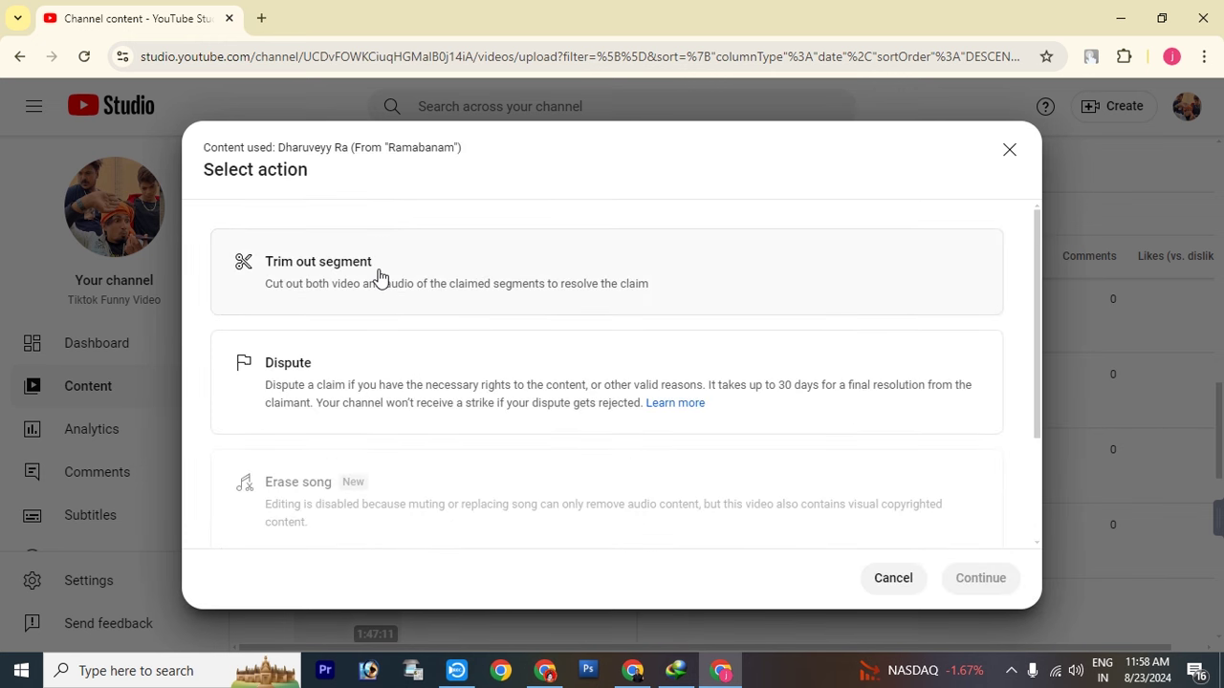
{"action": "left_click", "coordinate": [380, 277]}
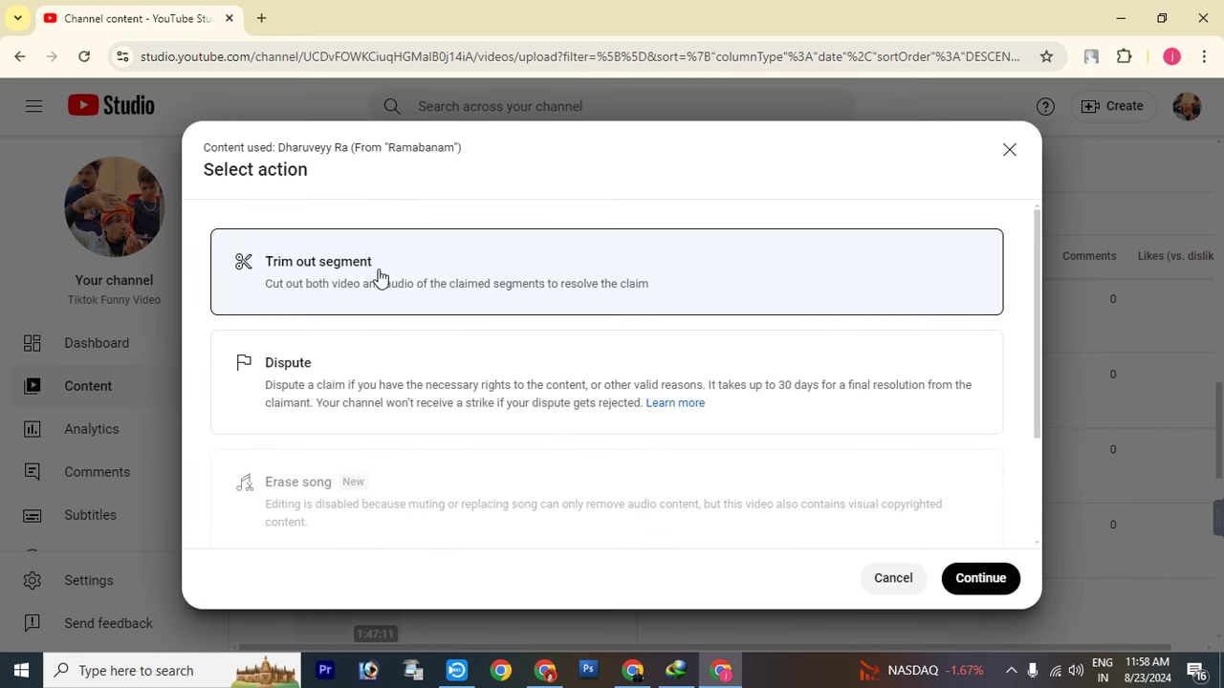
{"action": "left_click", "coordinate": [981, 578]}
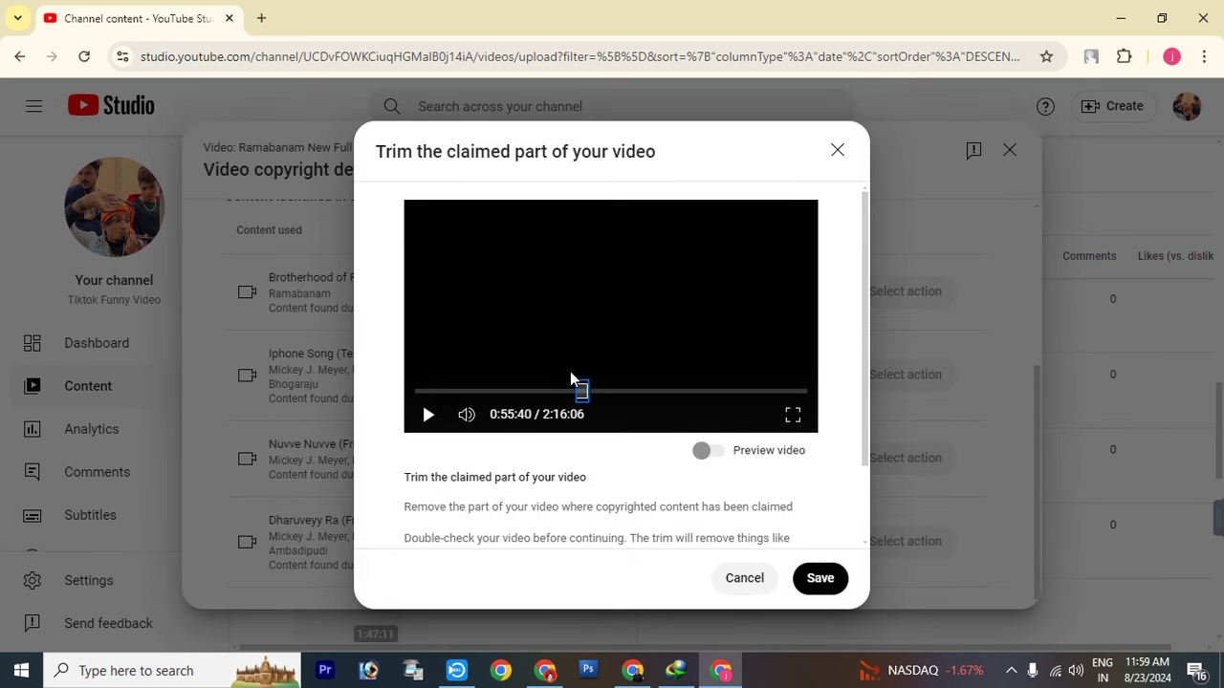
{"action": "left_click", "coordinate": [744, 578]}
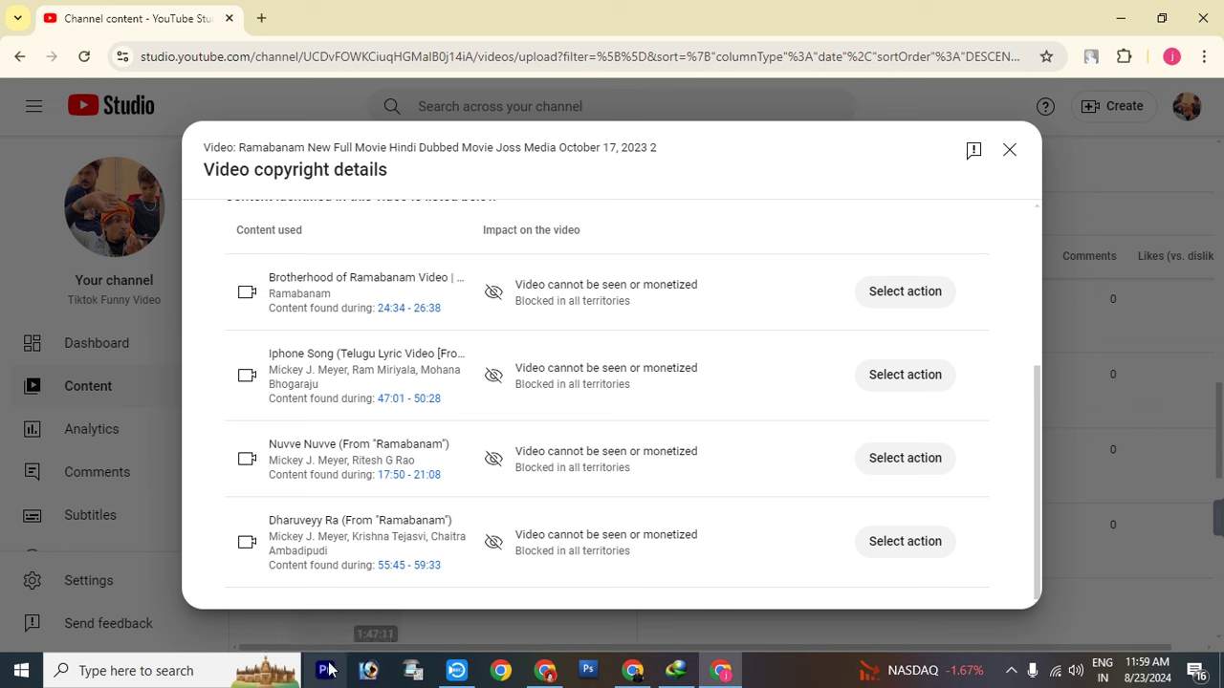
{"action": "left_click", "coordinate": [1008, 150]}
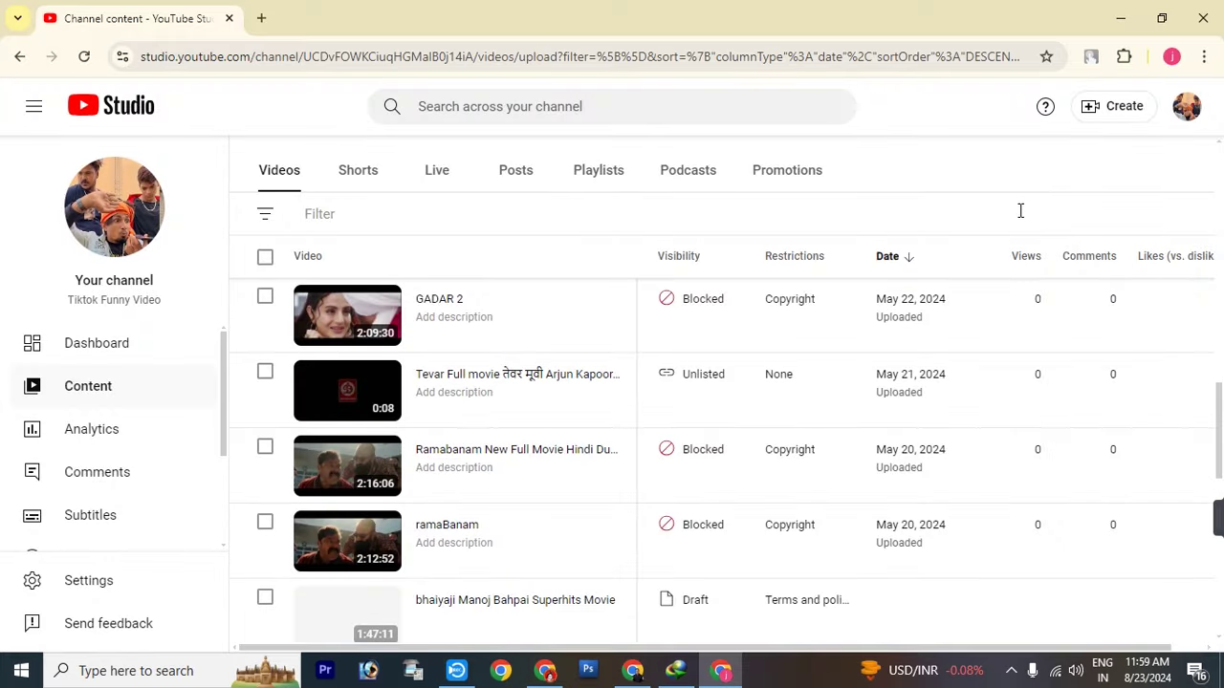